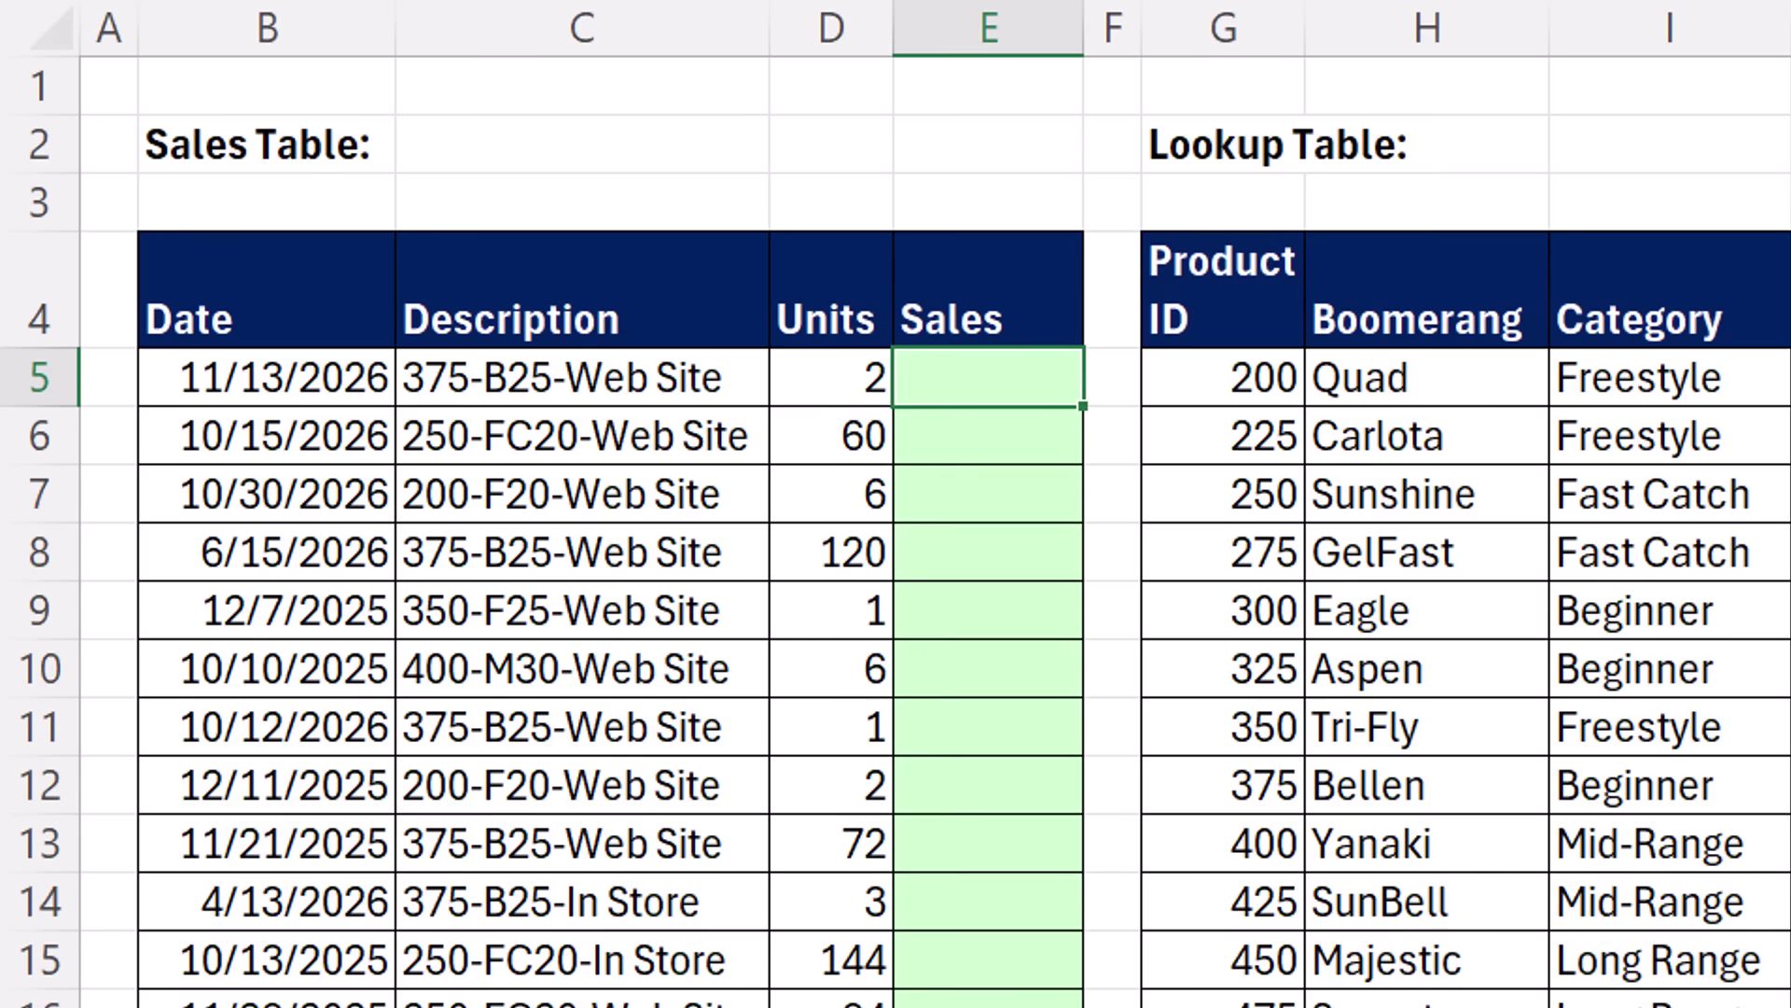
Enter a LEFT formula in E5 that extracts the first 3 characters of all descriptions in C5:C79871
type("=left")
key("Tab")
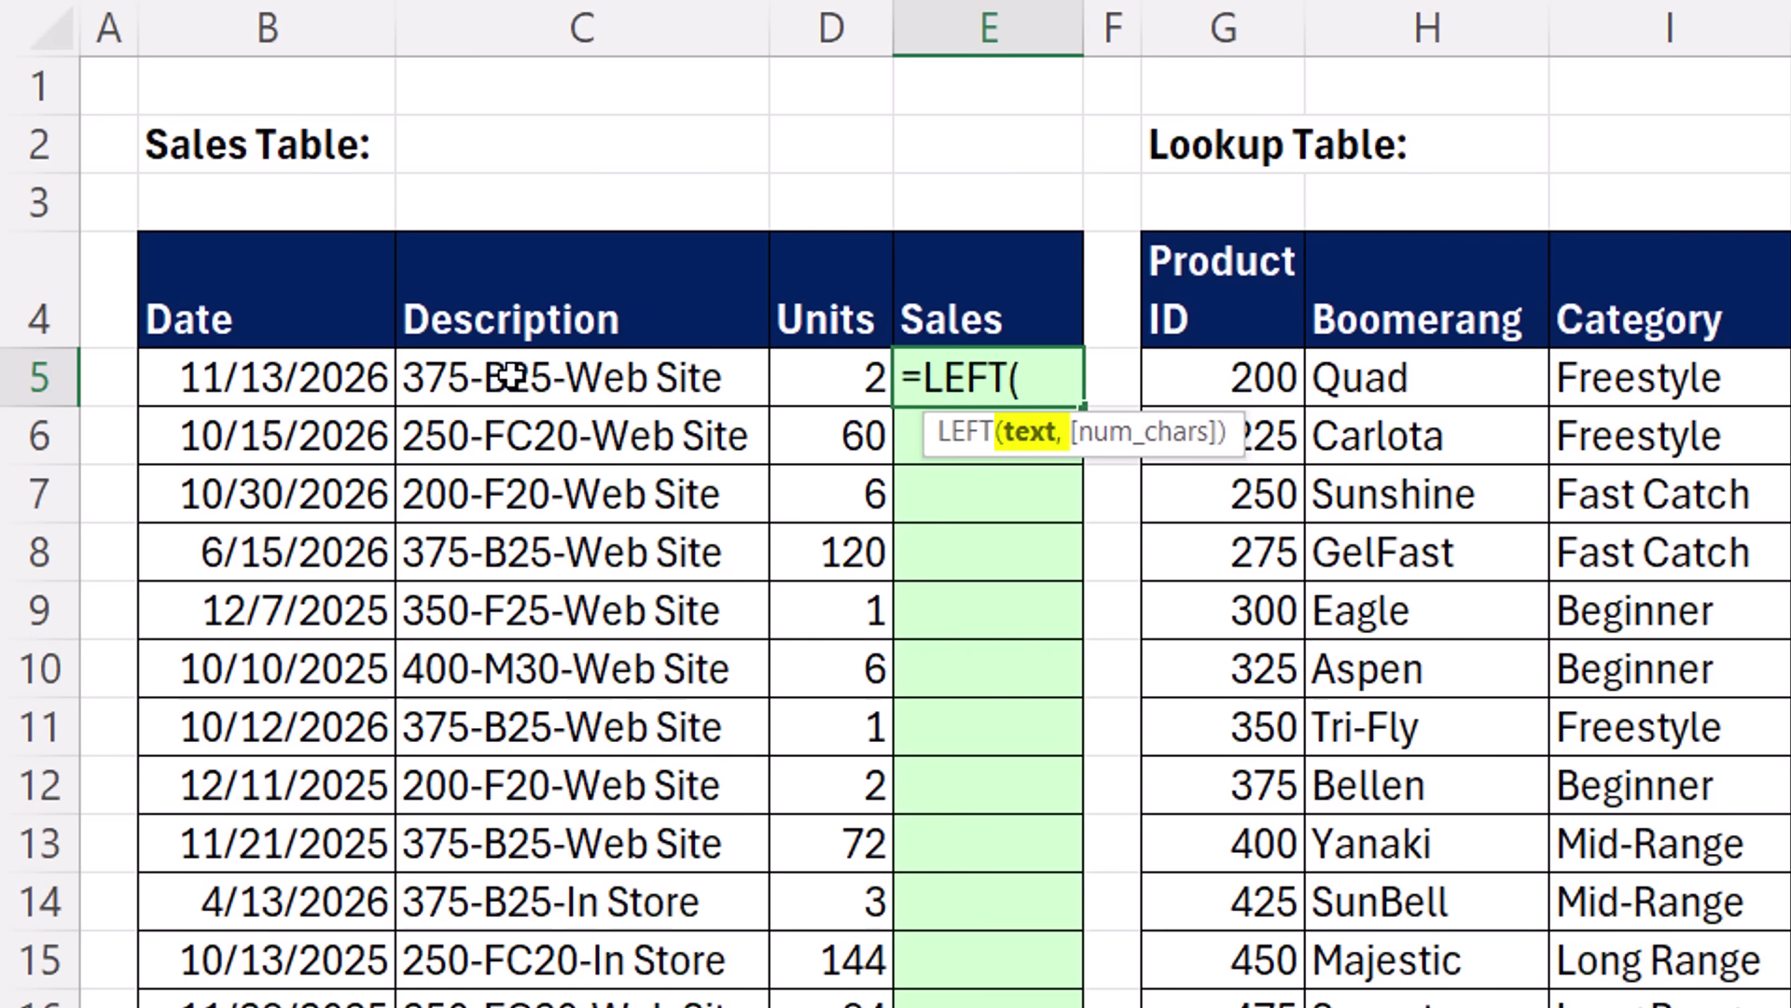
left_click(512, 377)
key("ctrl+shift+Down")
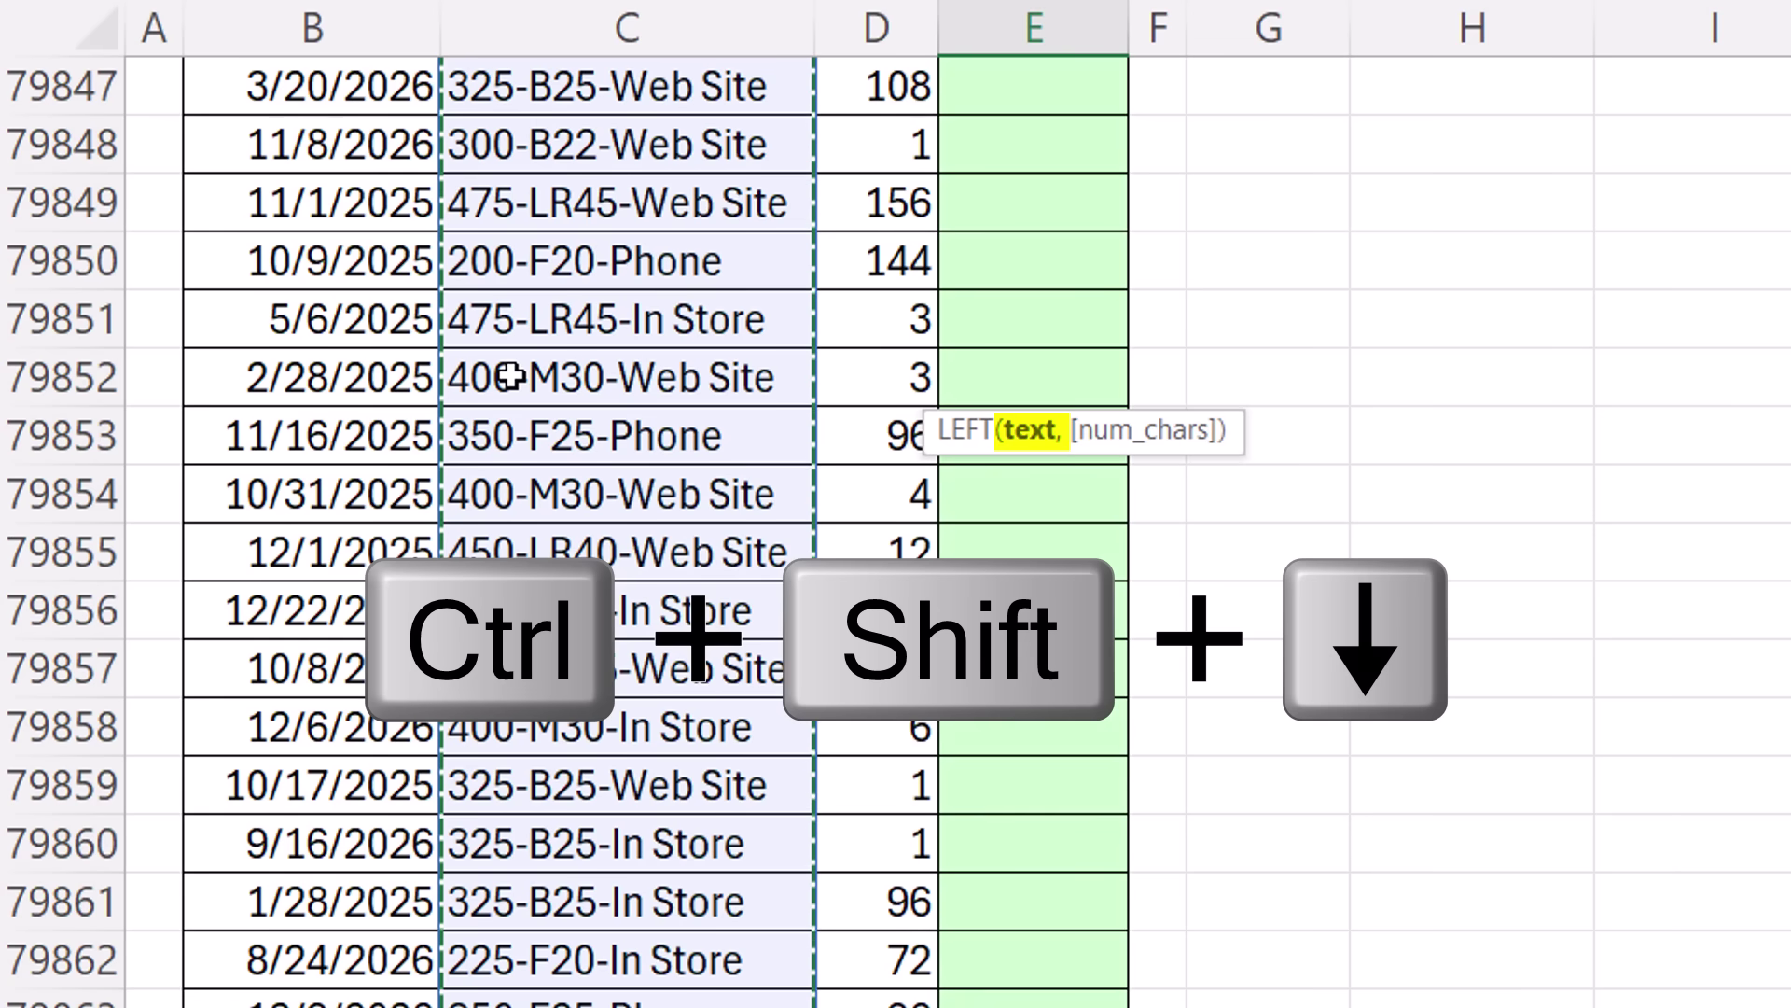
key("ctrl+BackSpace")
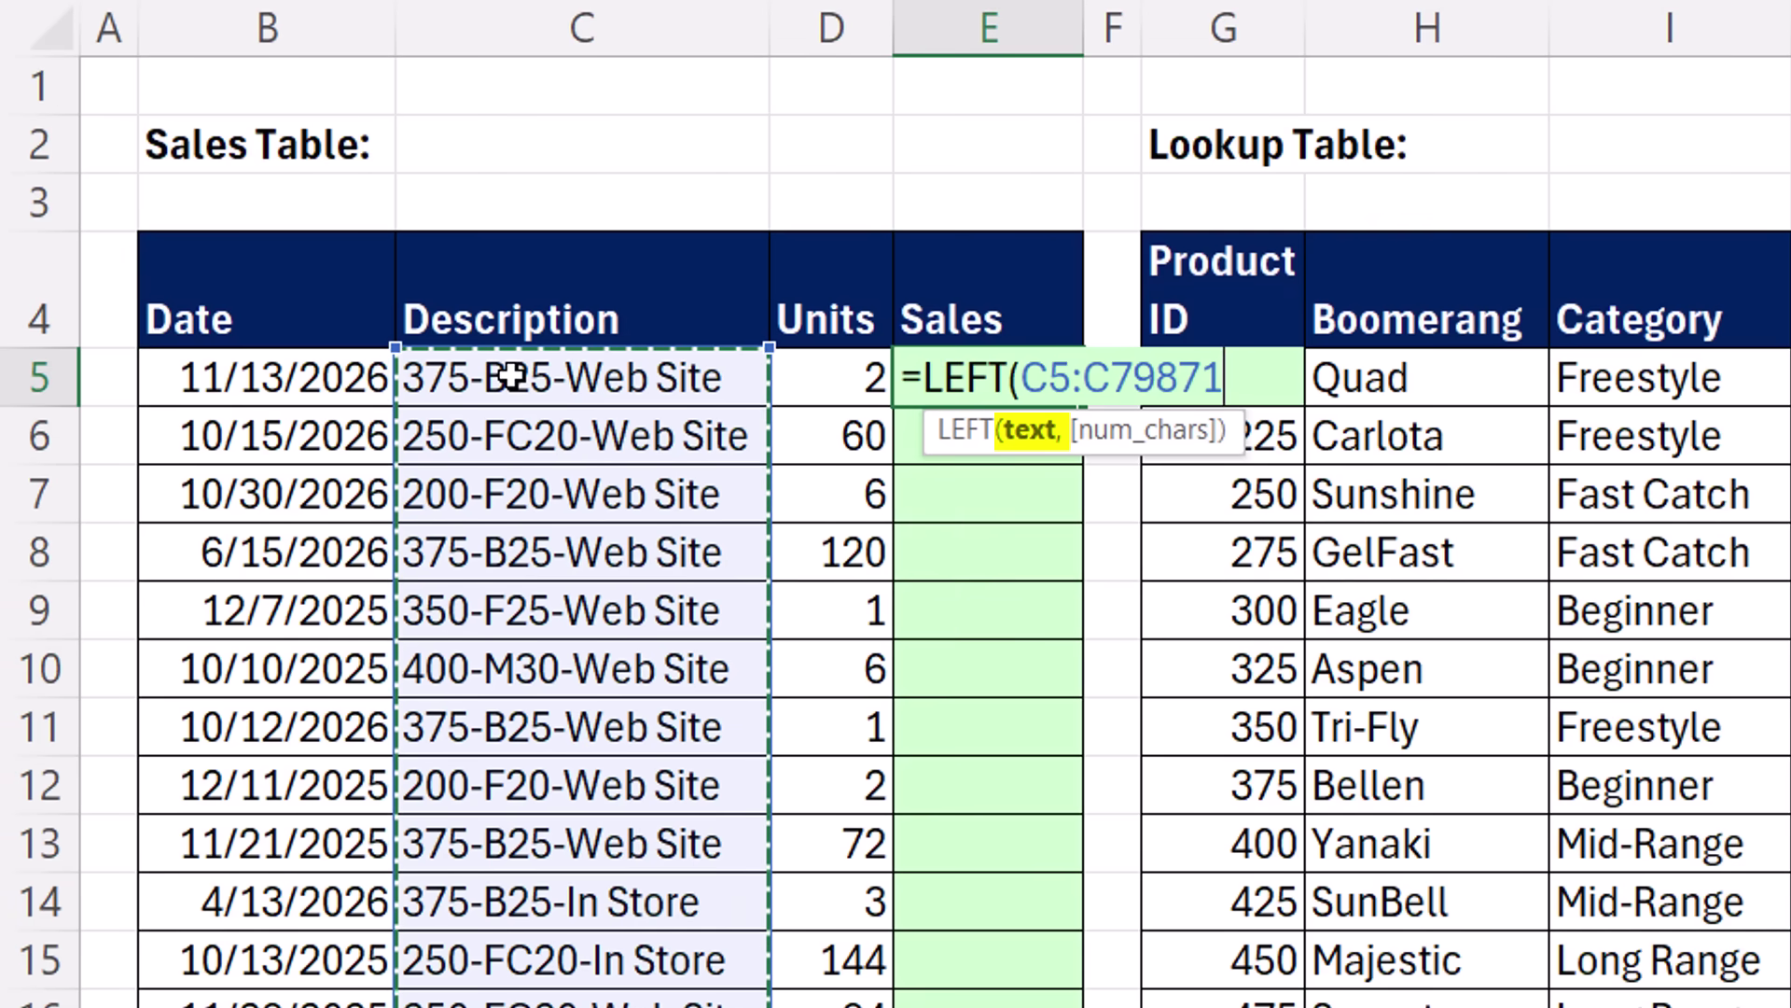
type(",")
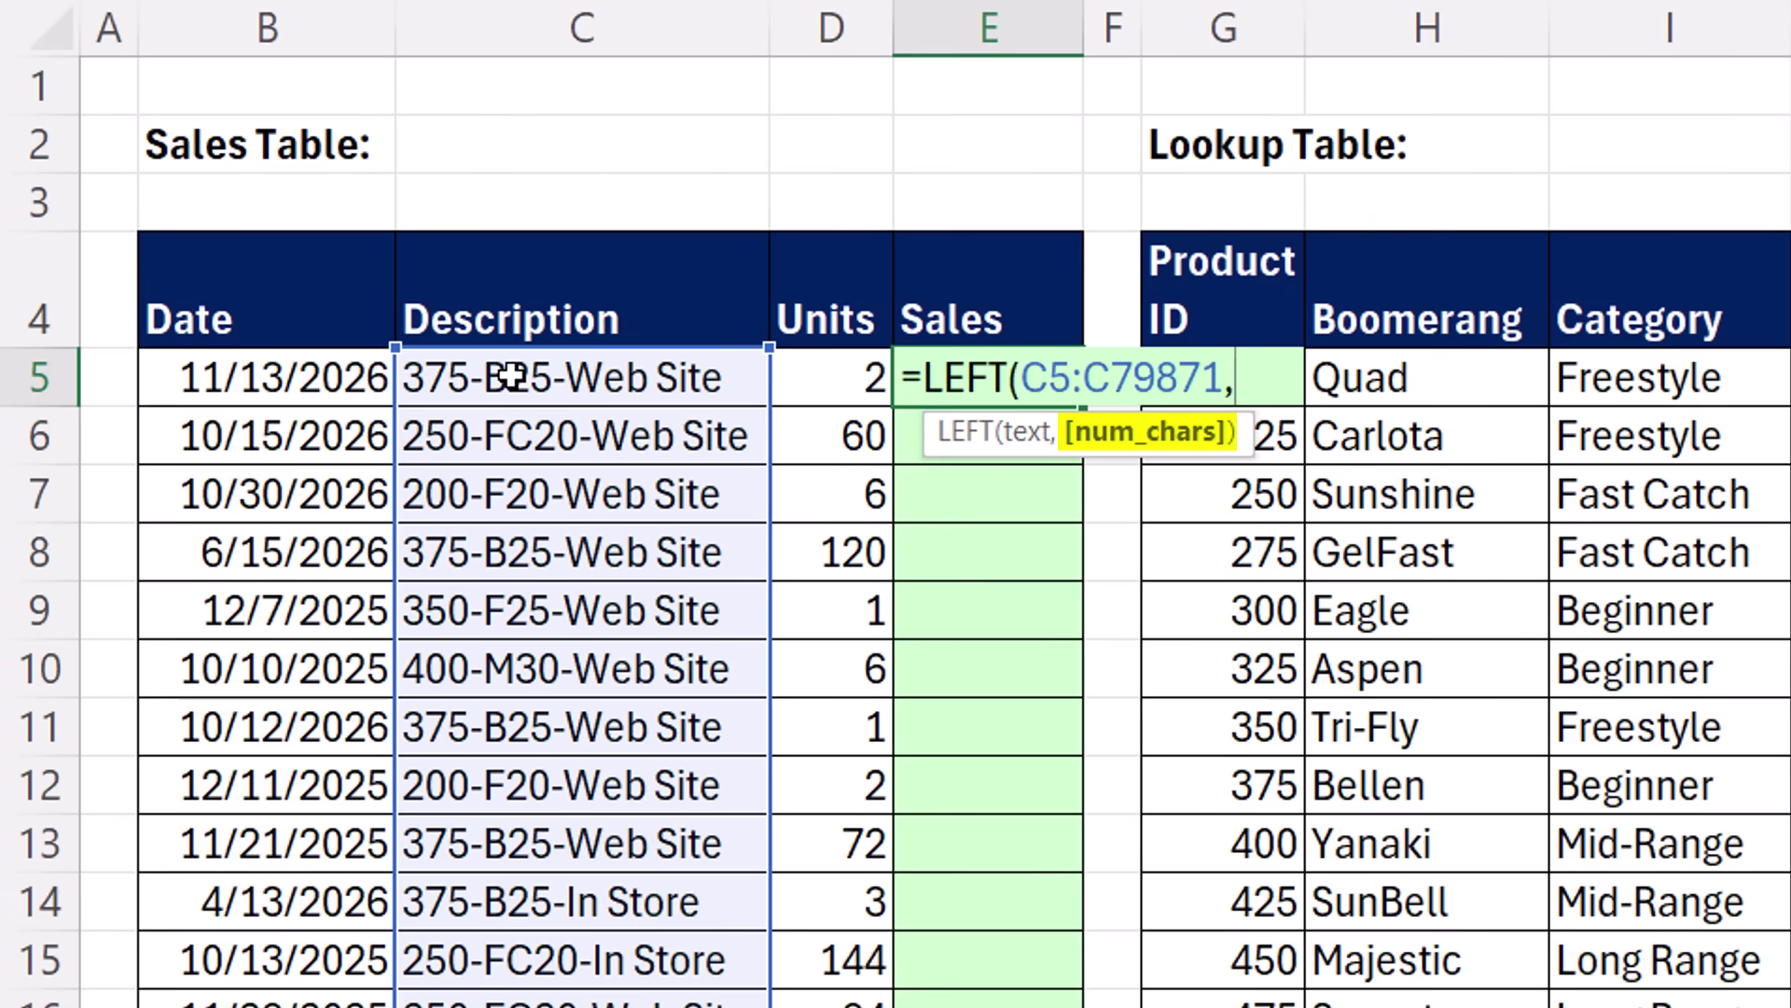
type("3)")
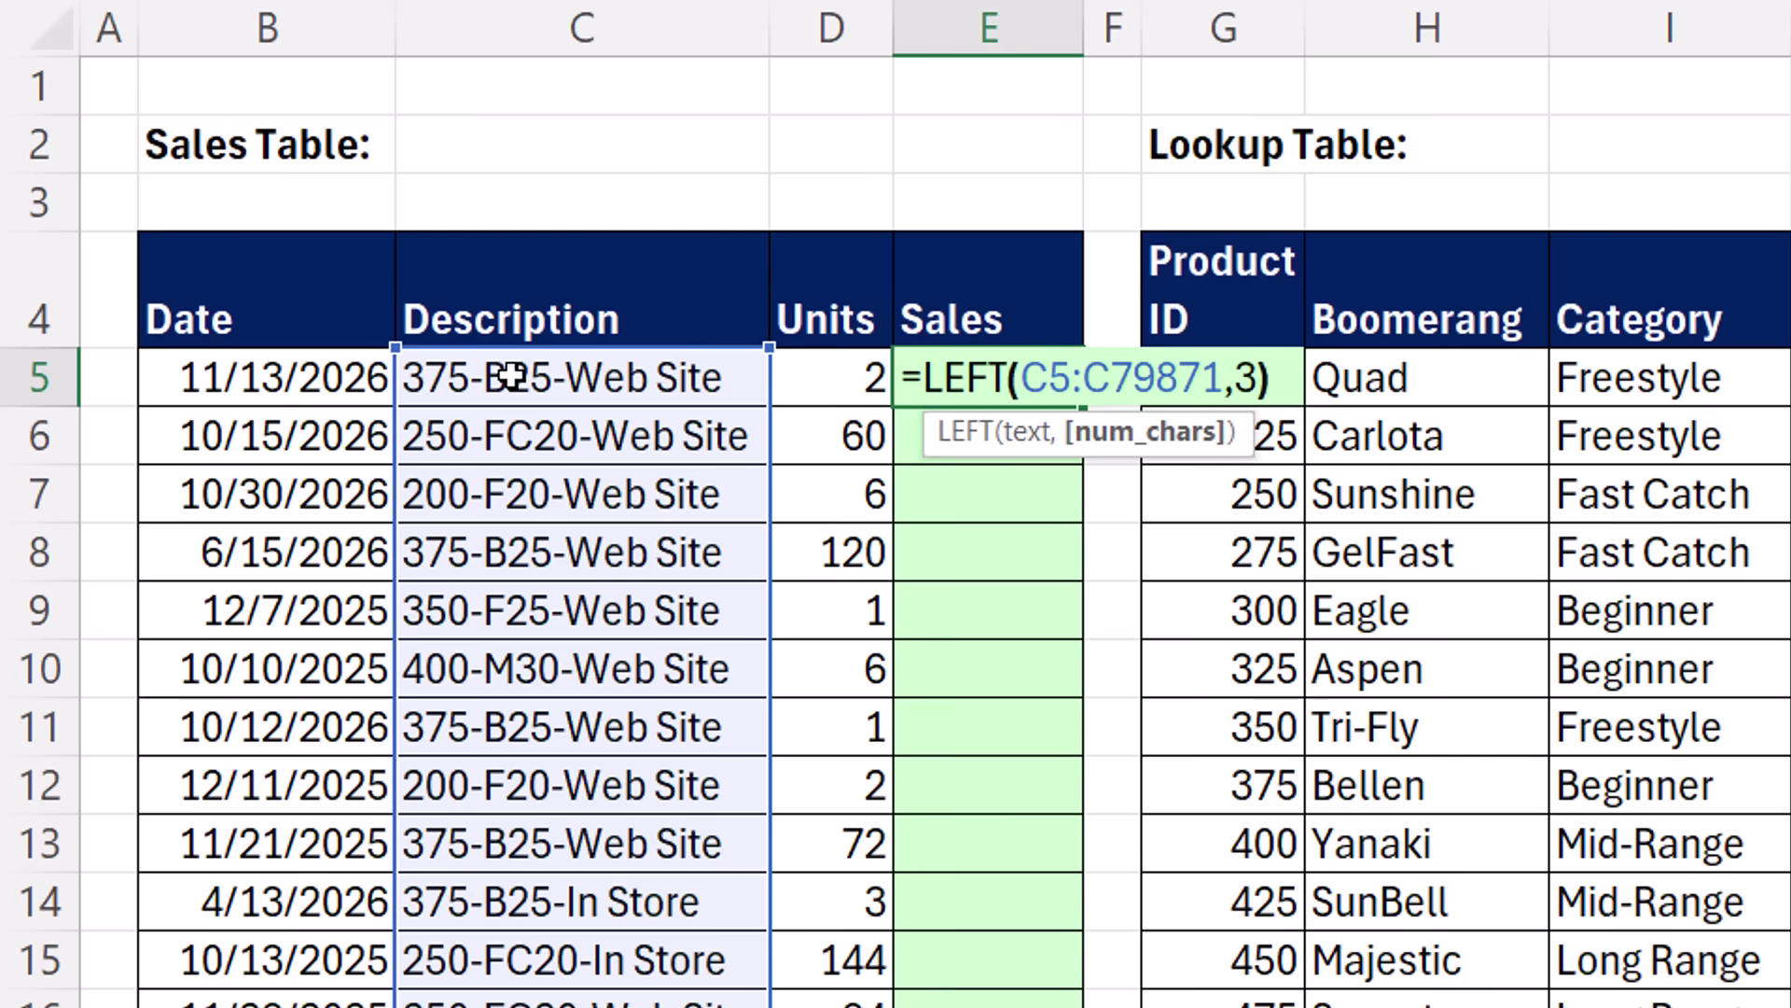
key("ctrl+Return")
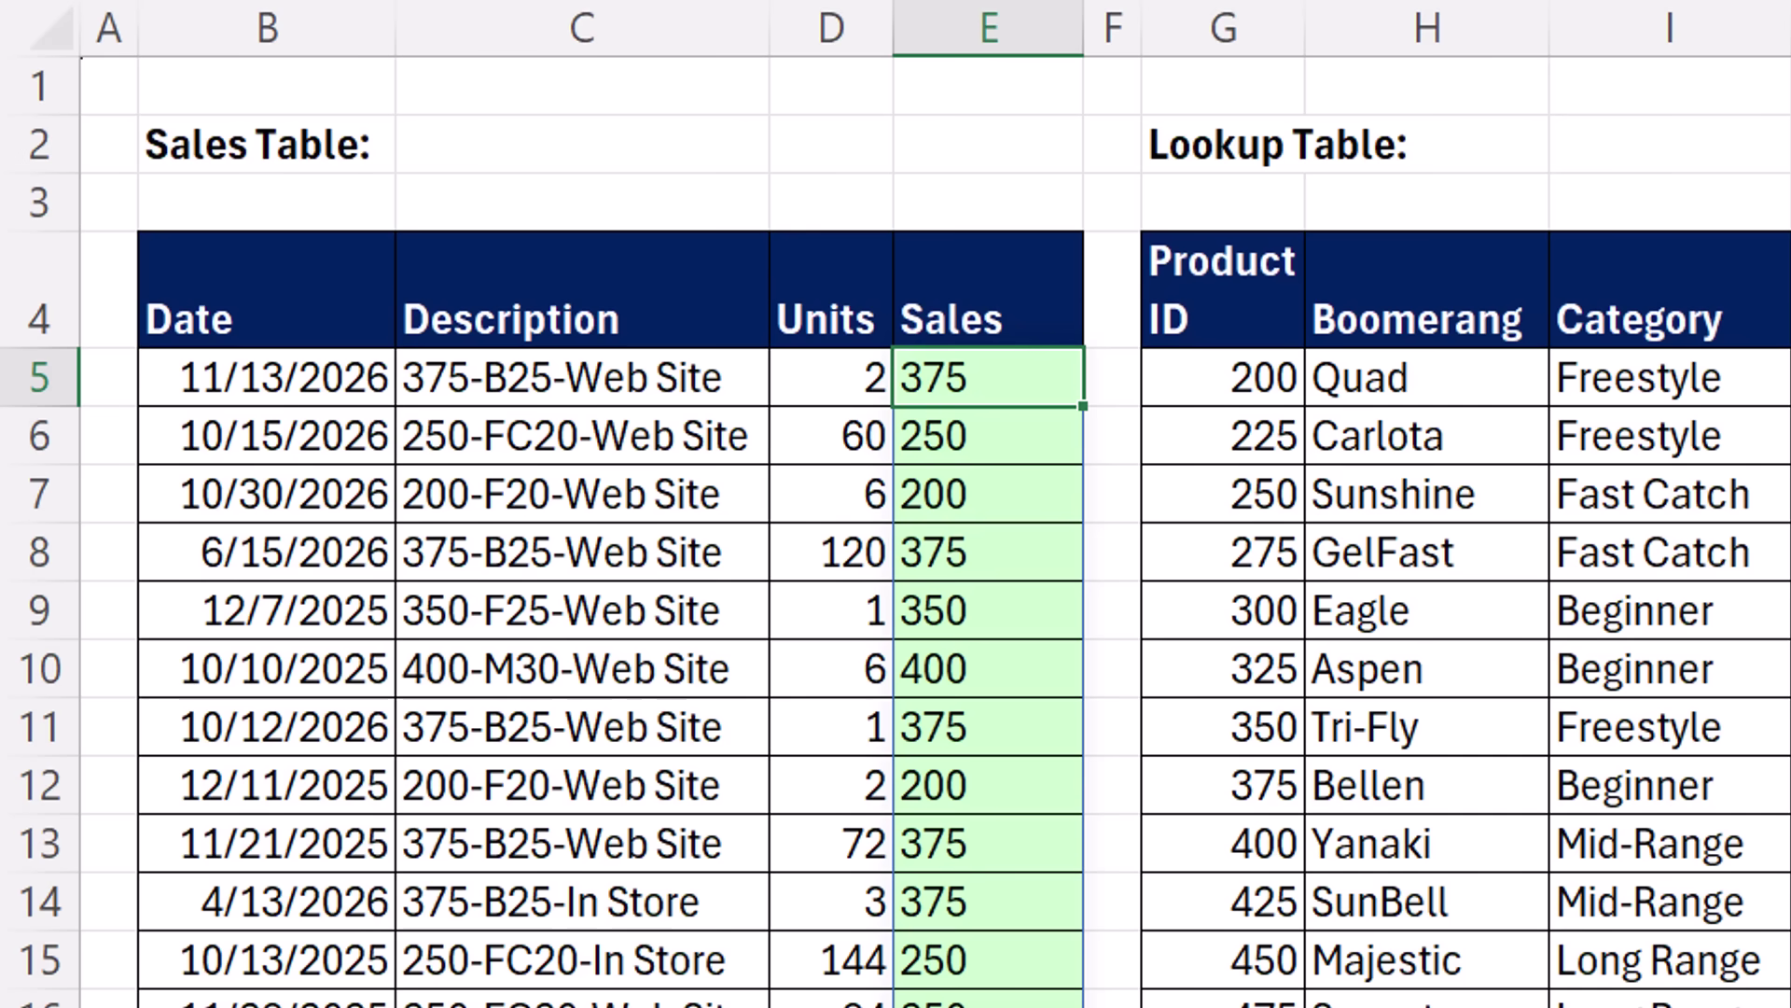
Enter a TEXTBEFORE formula in E5 that extracts the text before the "-" delimiter from C5:C79871
type("=textb")
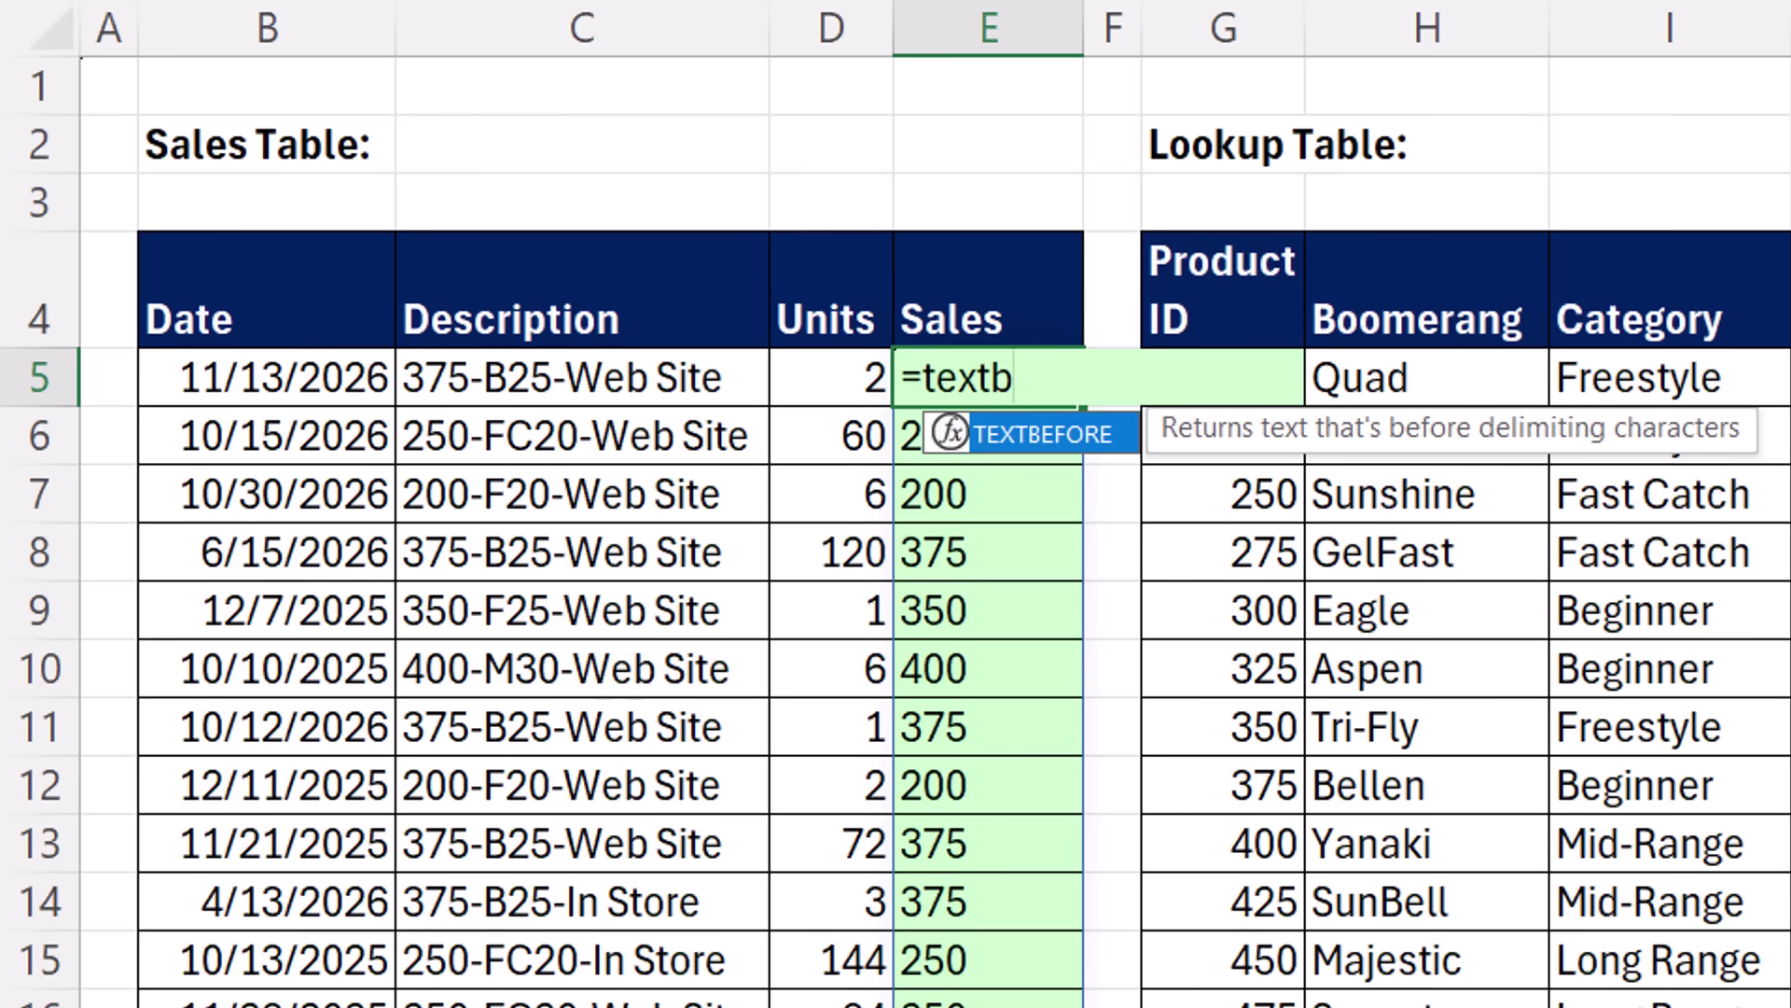
key("Tab")
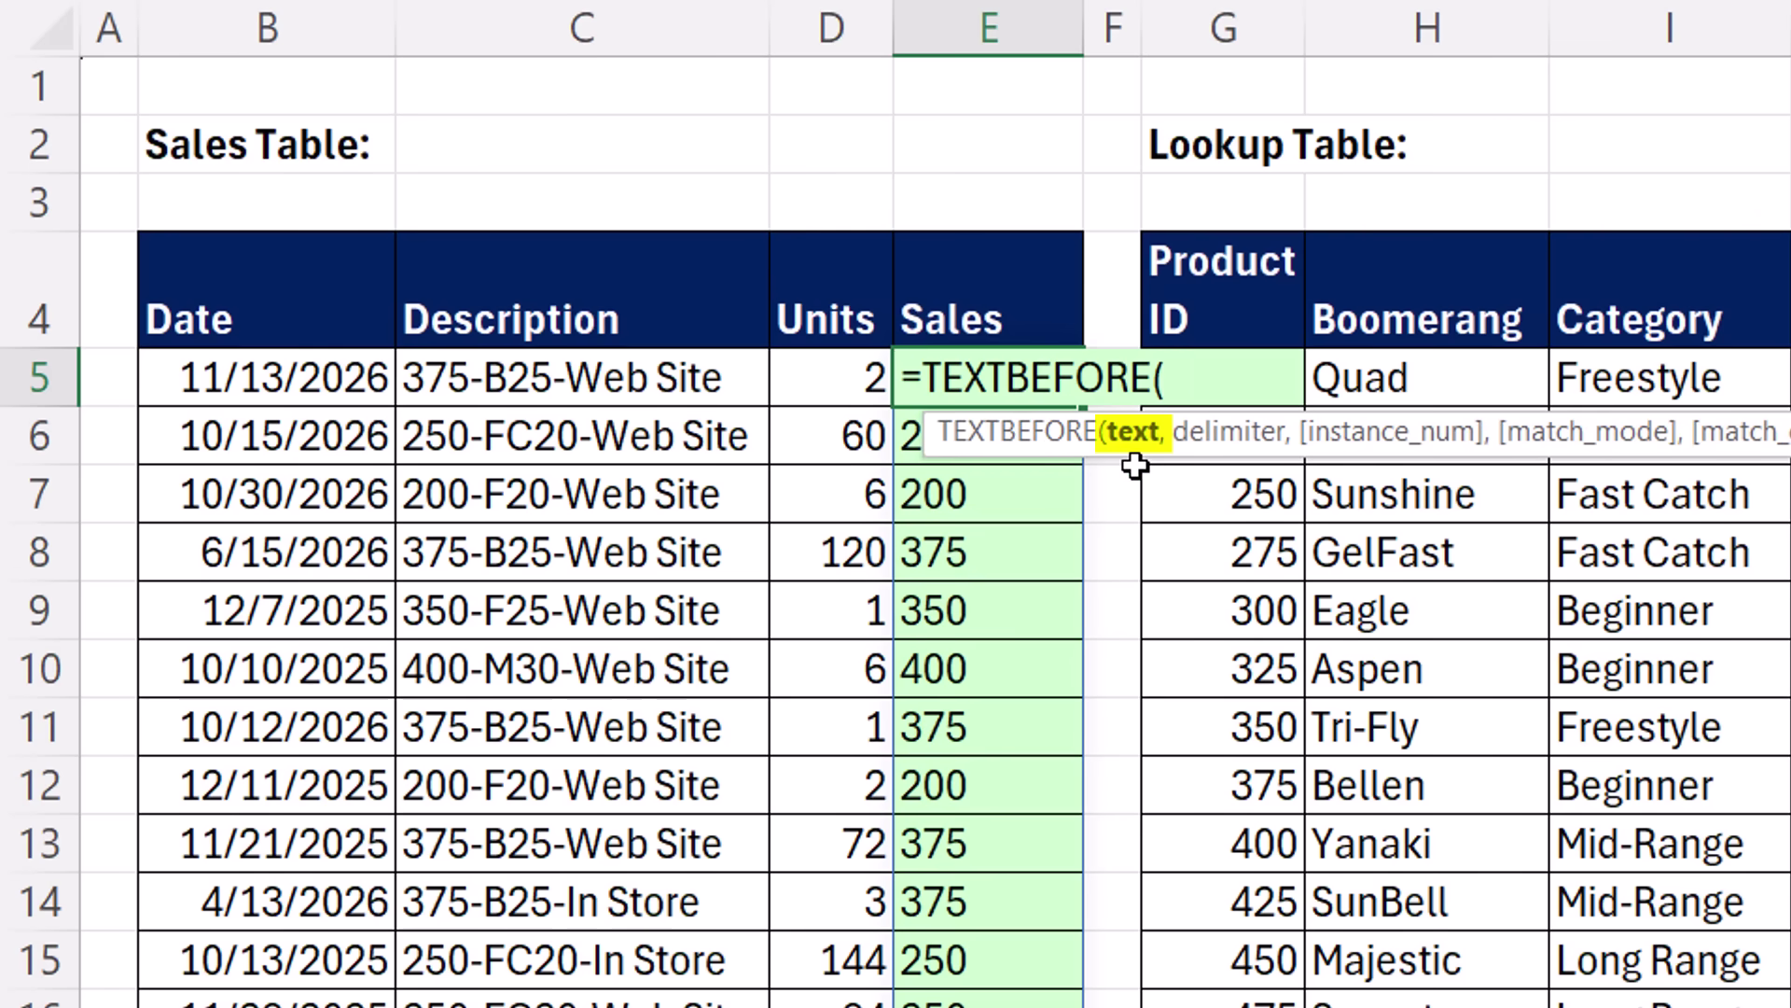
left_click(519, 377)
key("ctrl+shift+Down")
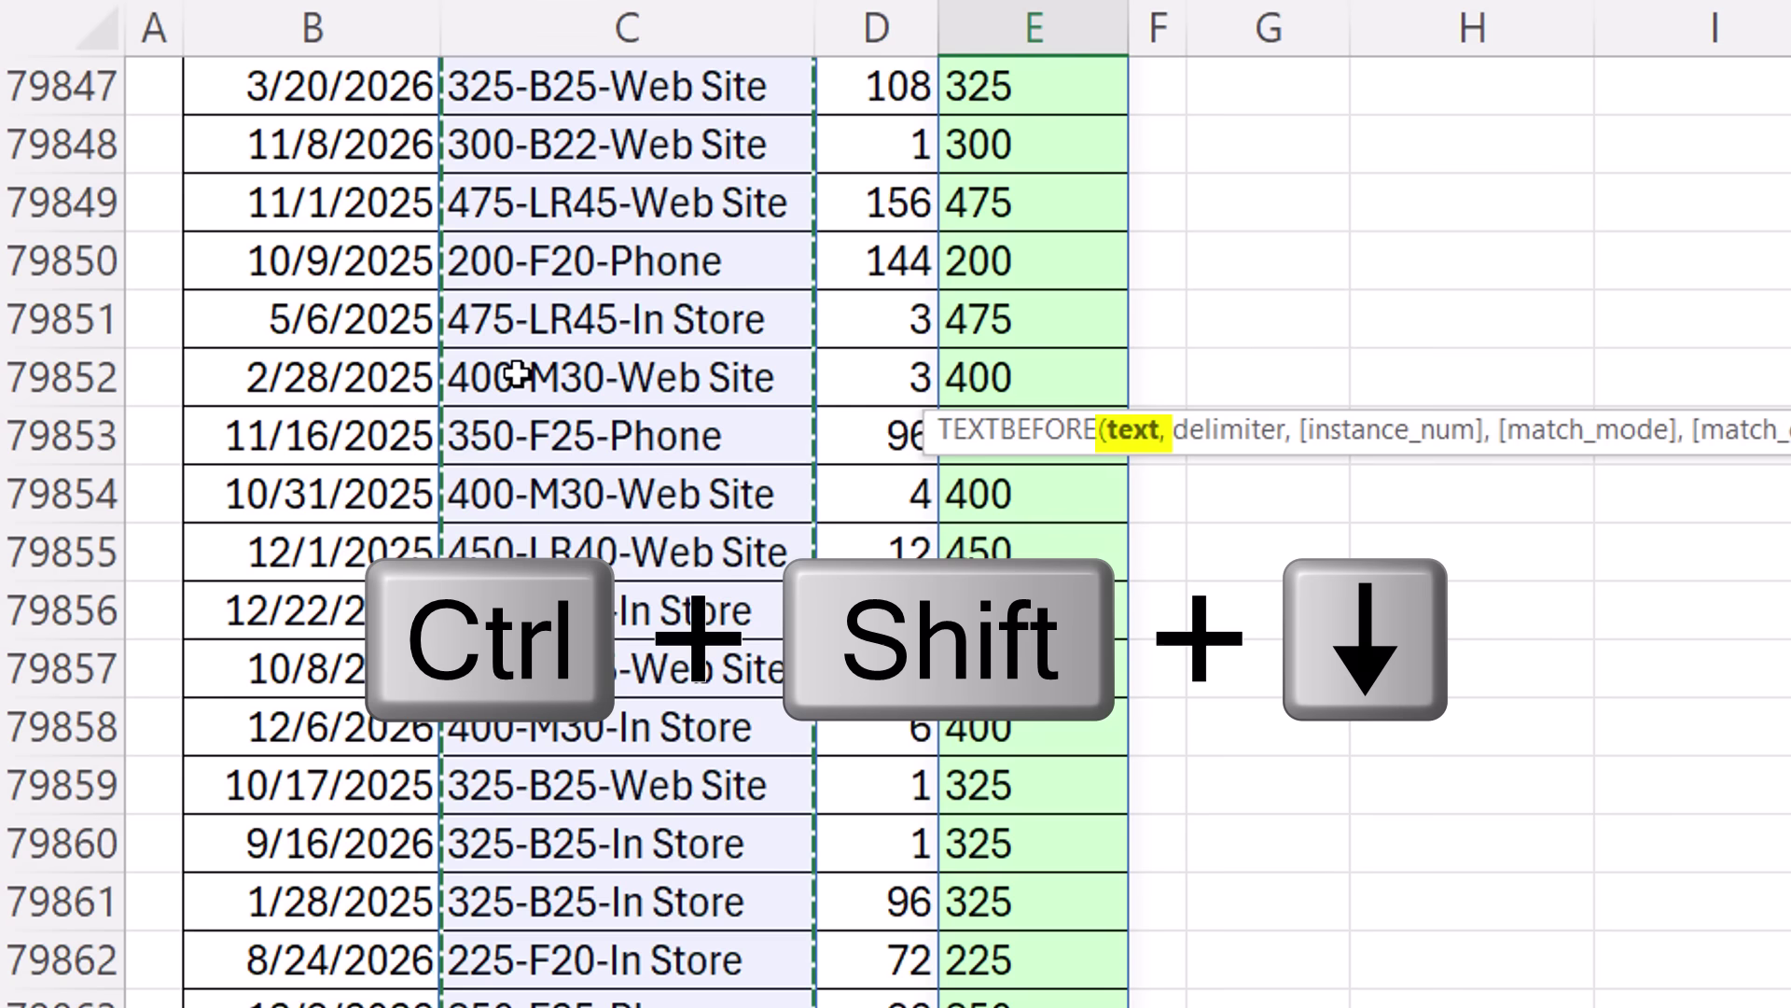
key("ctrl+BackSpace")
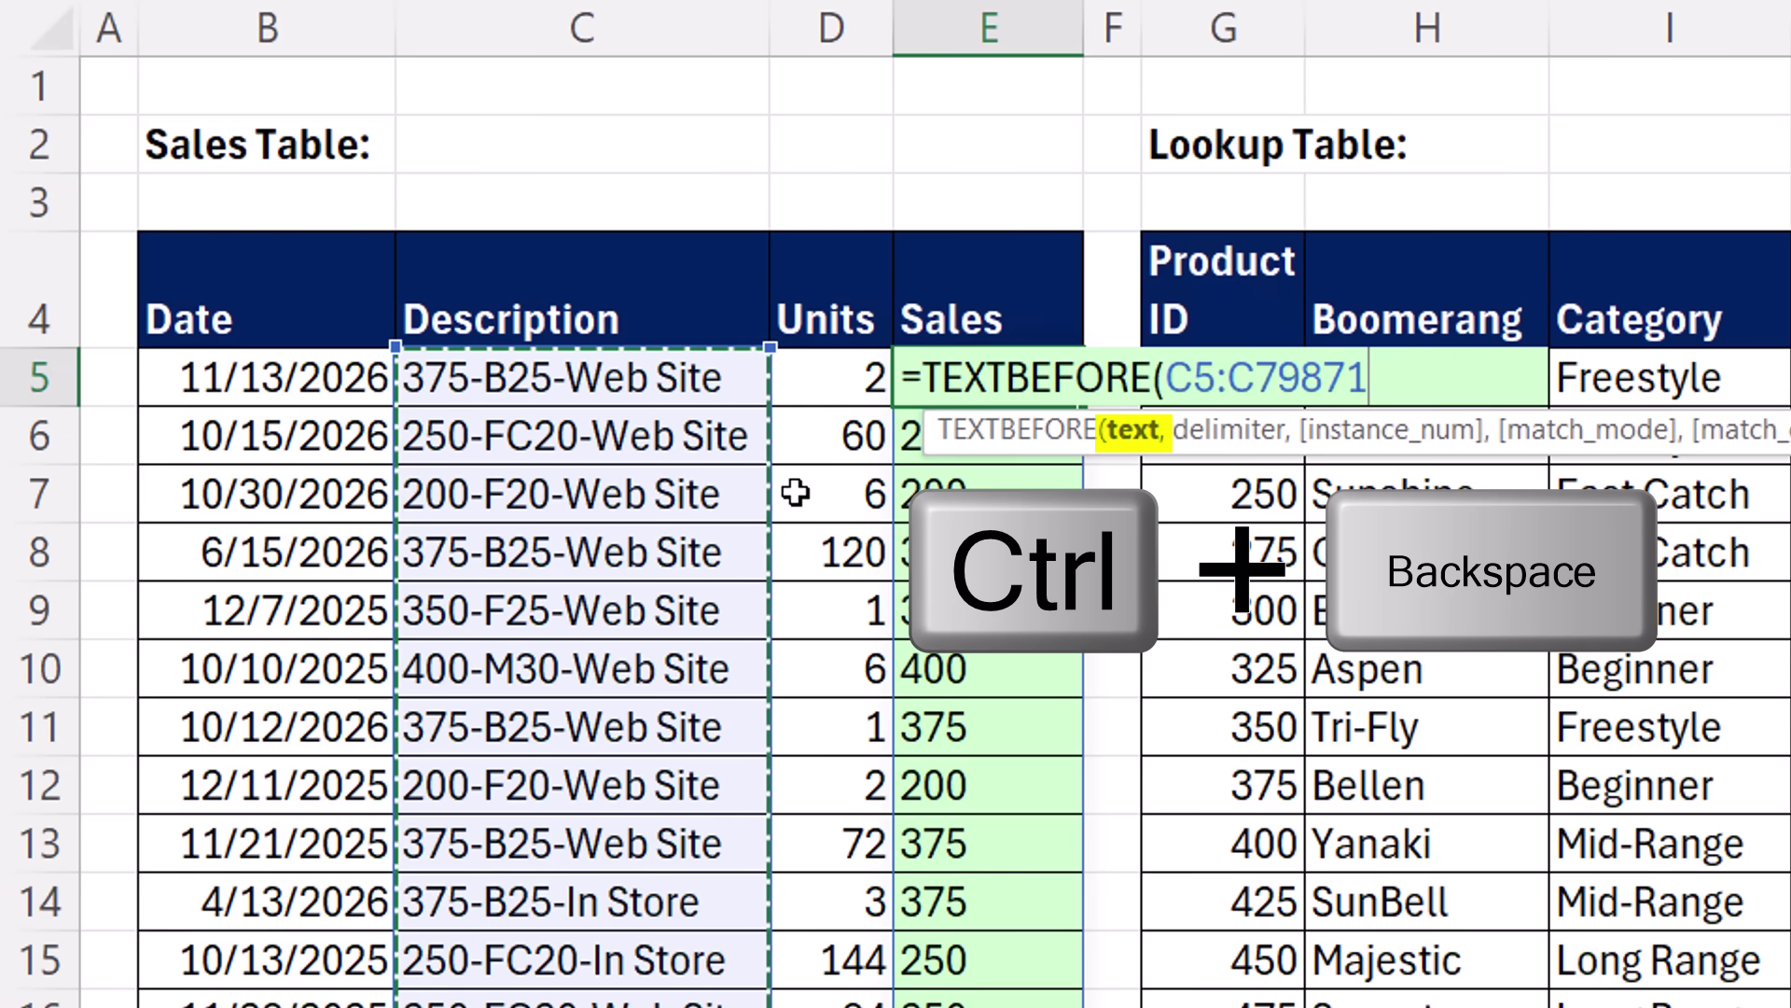
type(",")
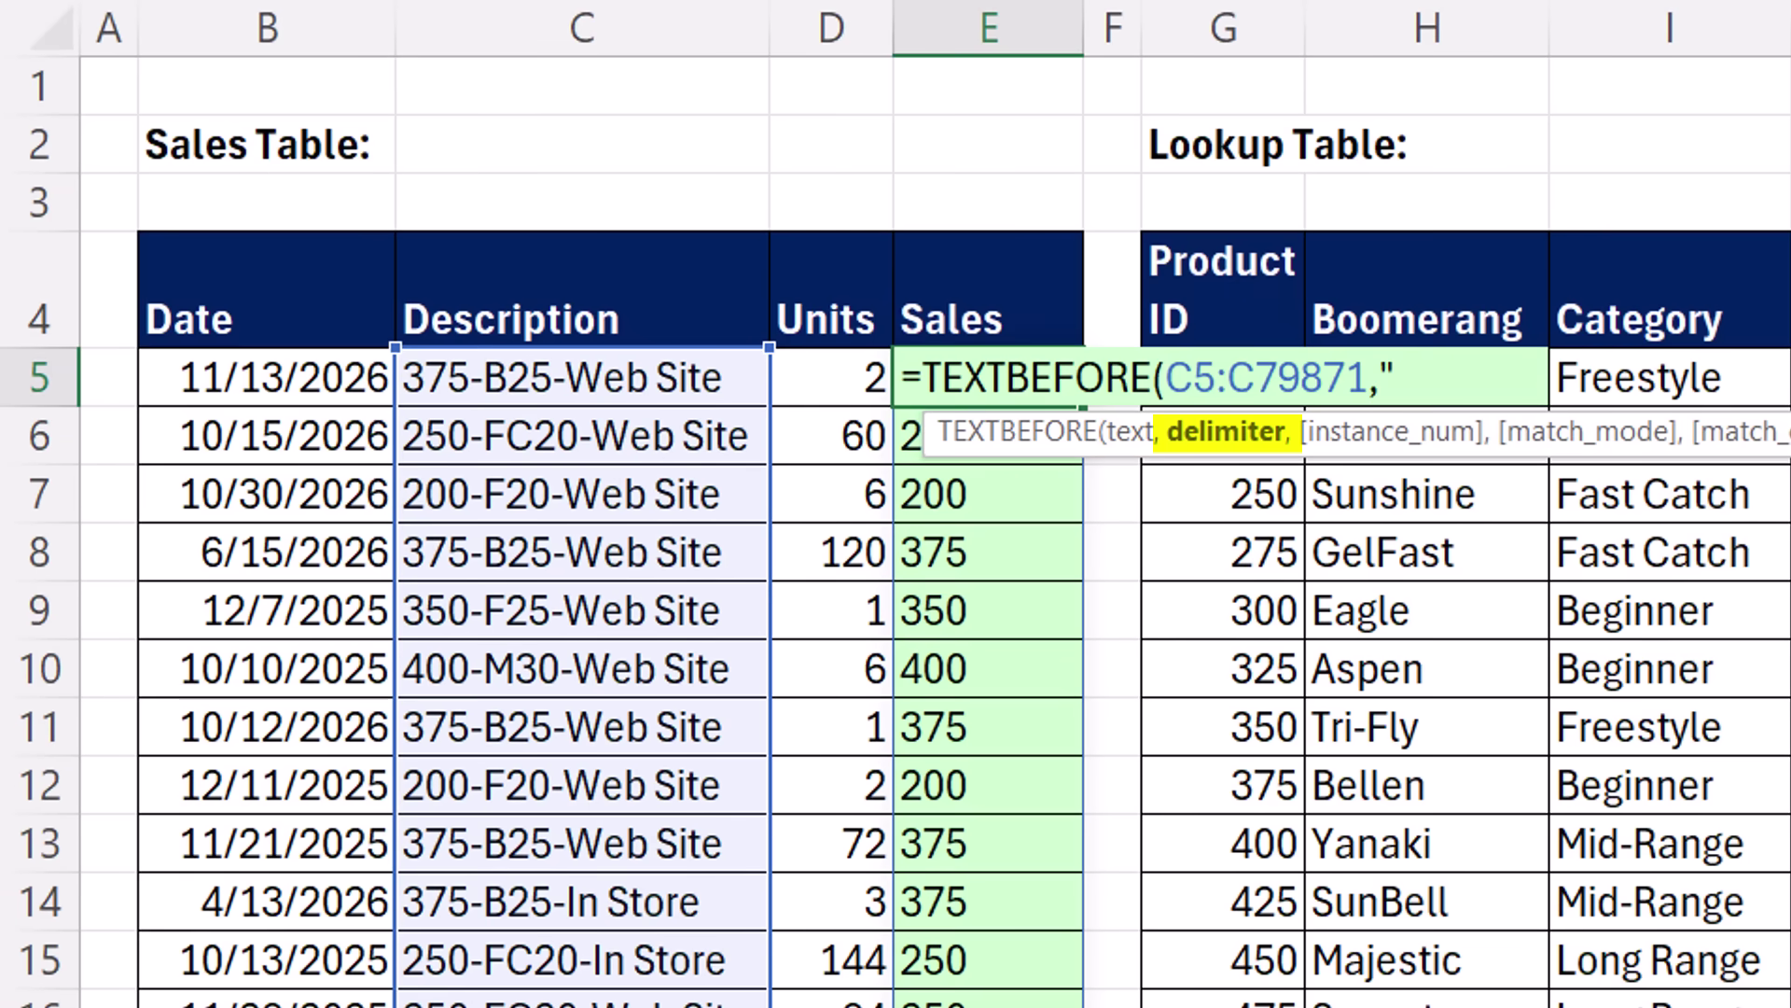
type("\"-\")")
key("ctrl+Return")
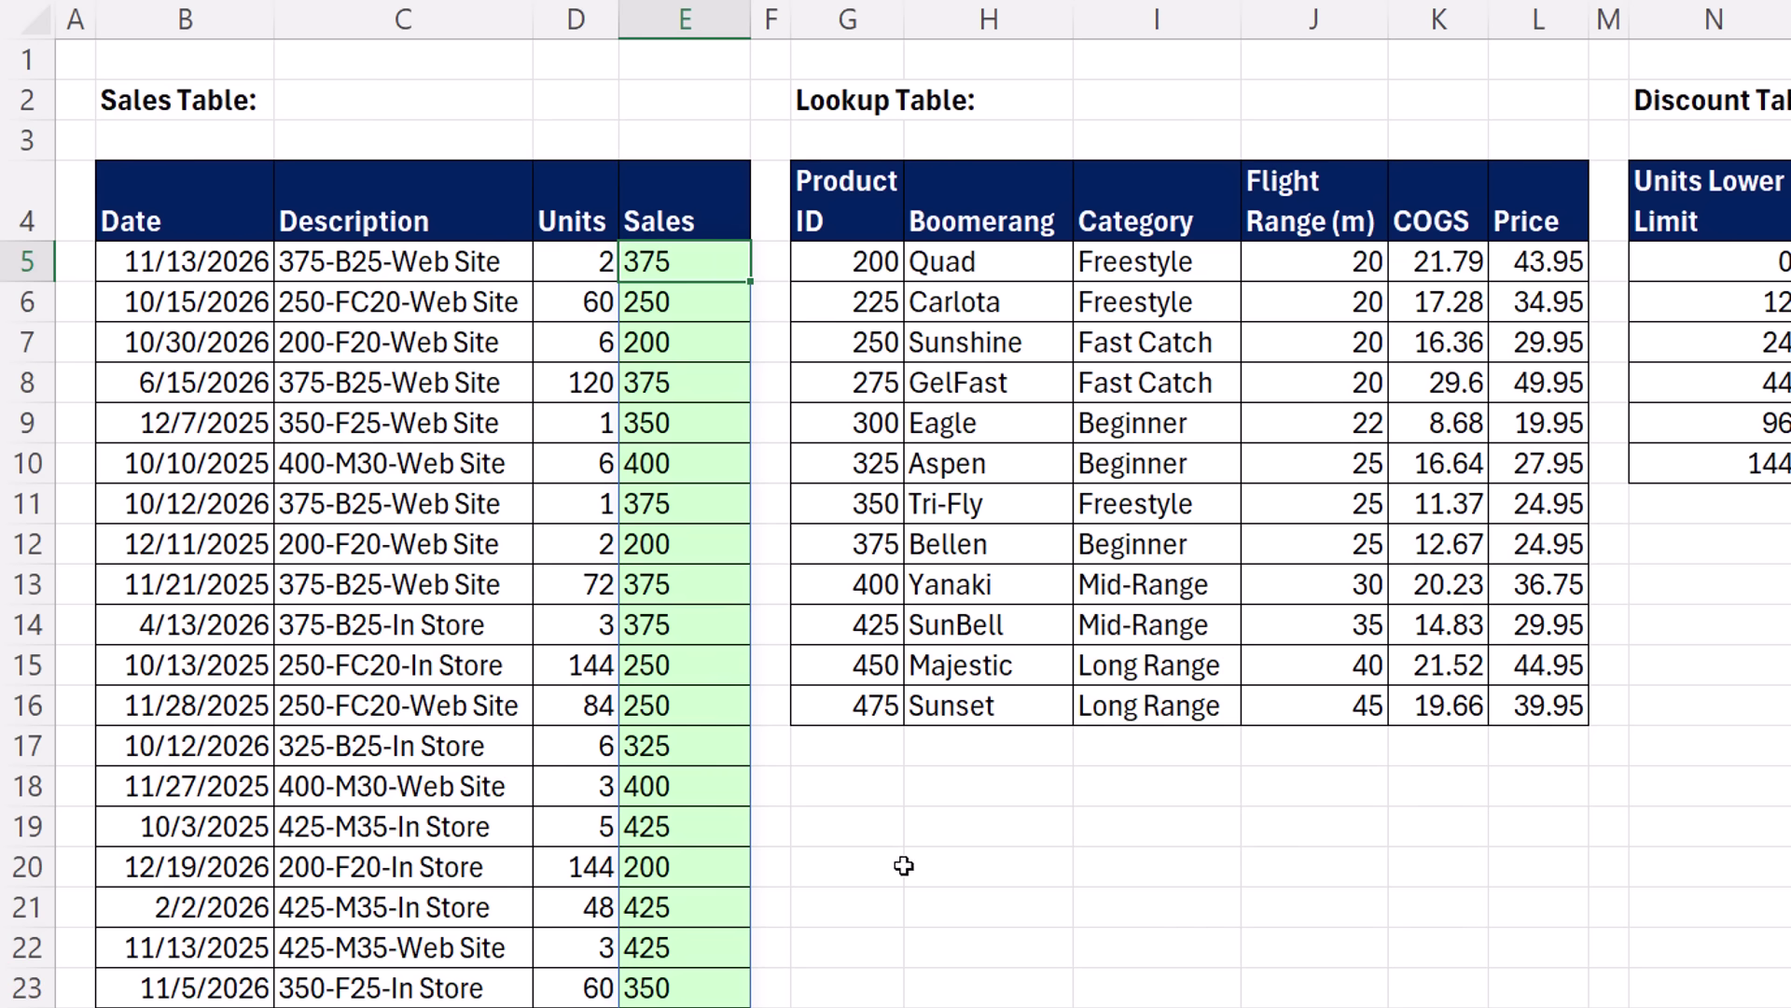
Enter the comparison formula =E5=G12 in G19 to test the extracted ID against the lookup table's product ID
left_click(849, 817)
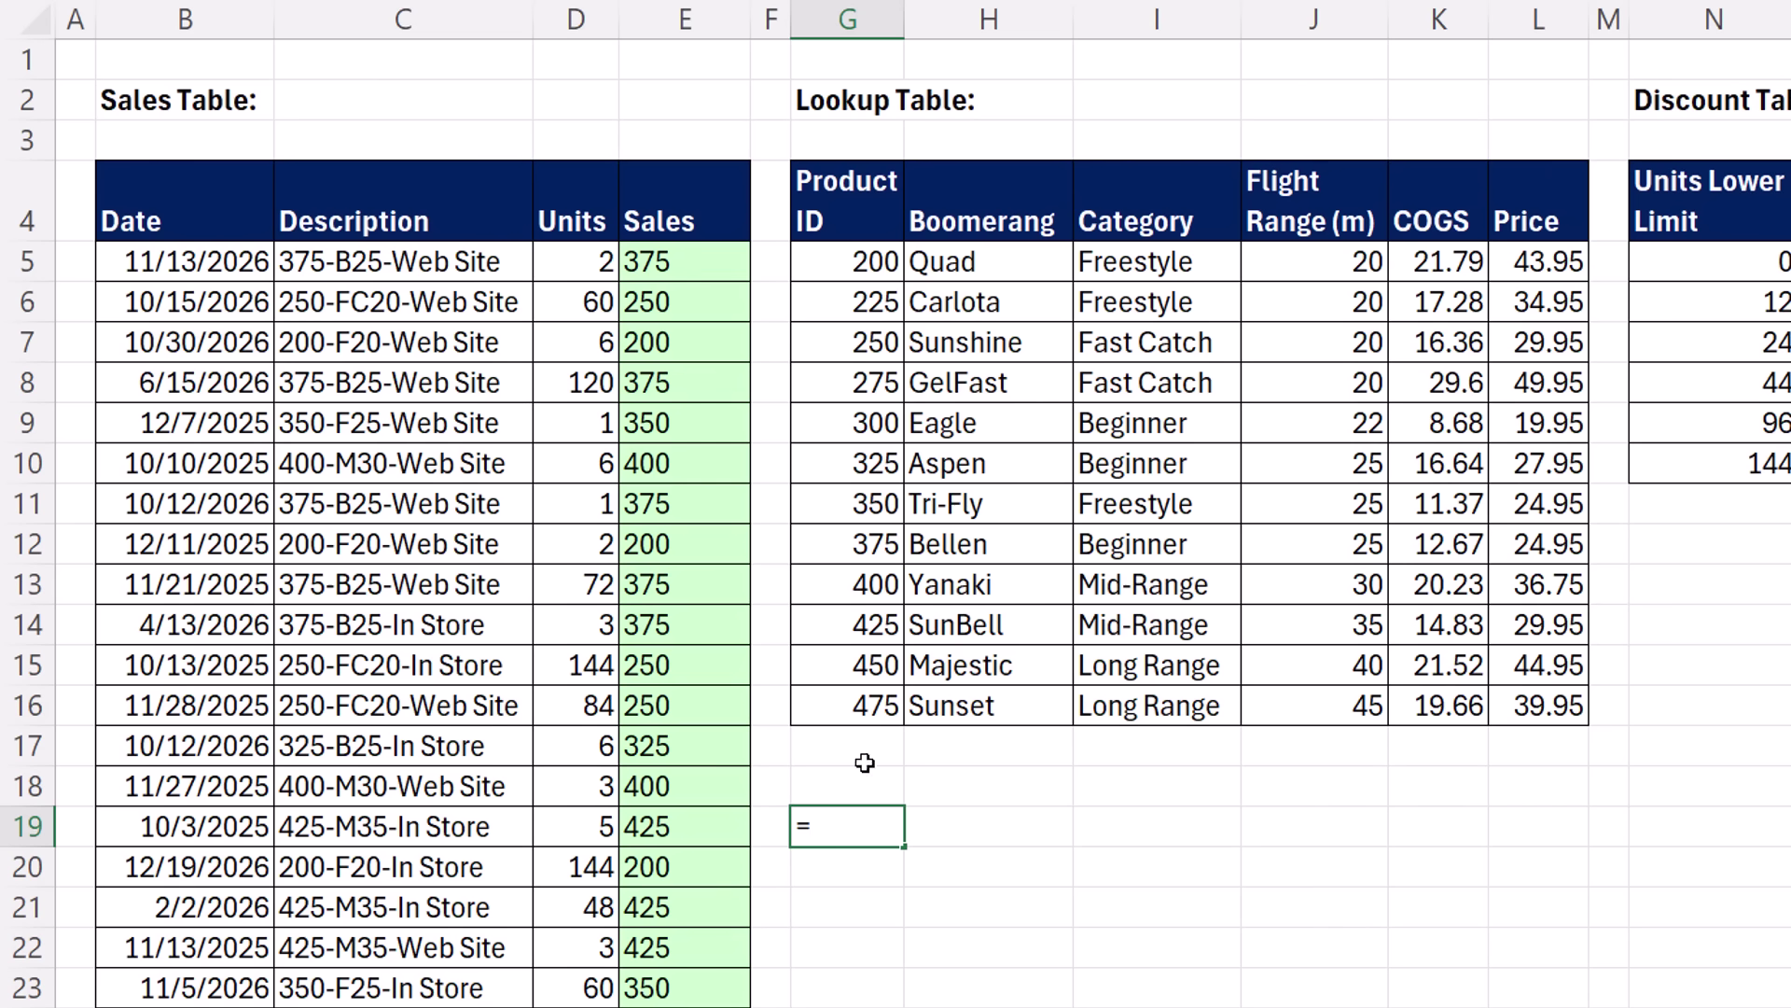
type("=")
left_click(688, 266)
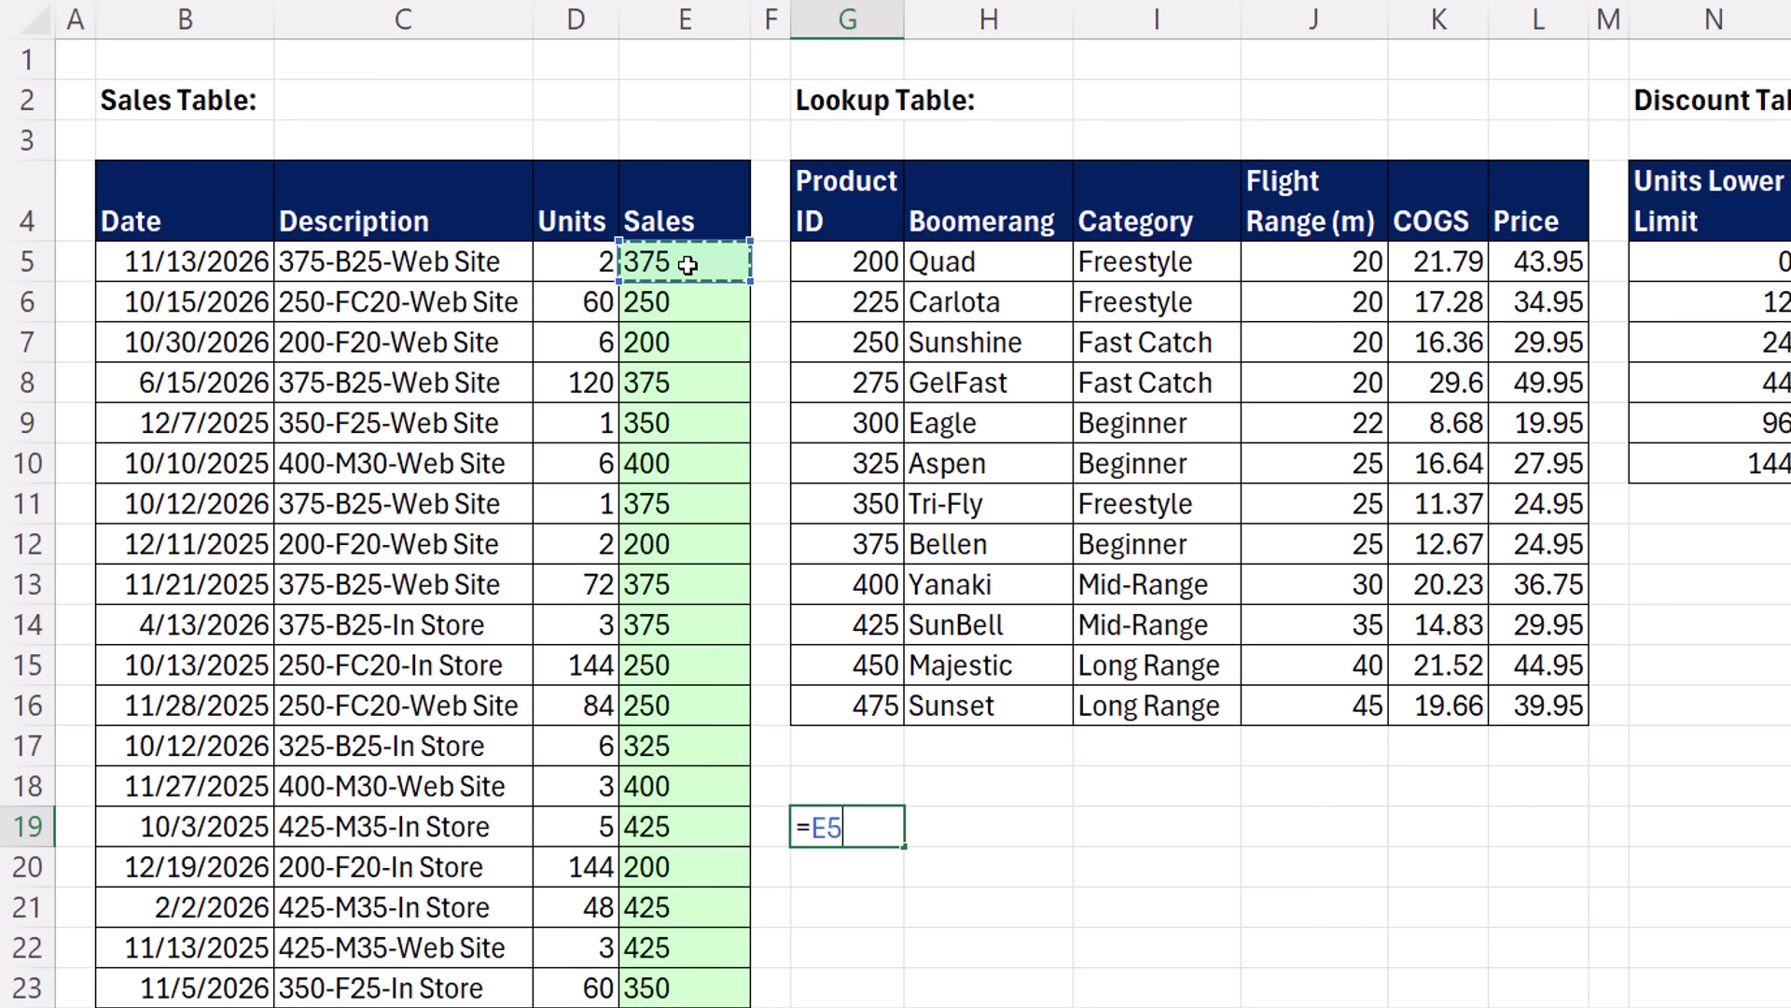
type("=")
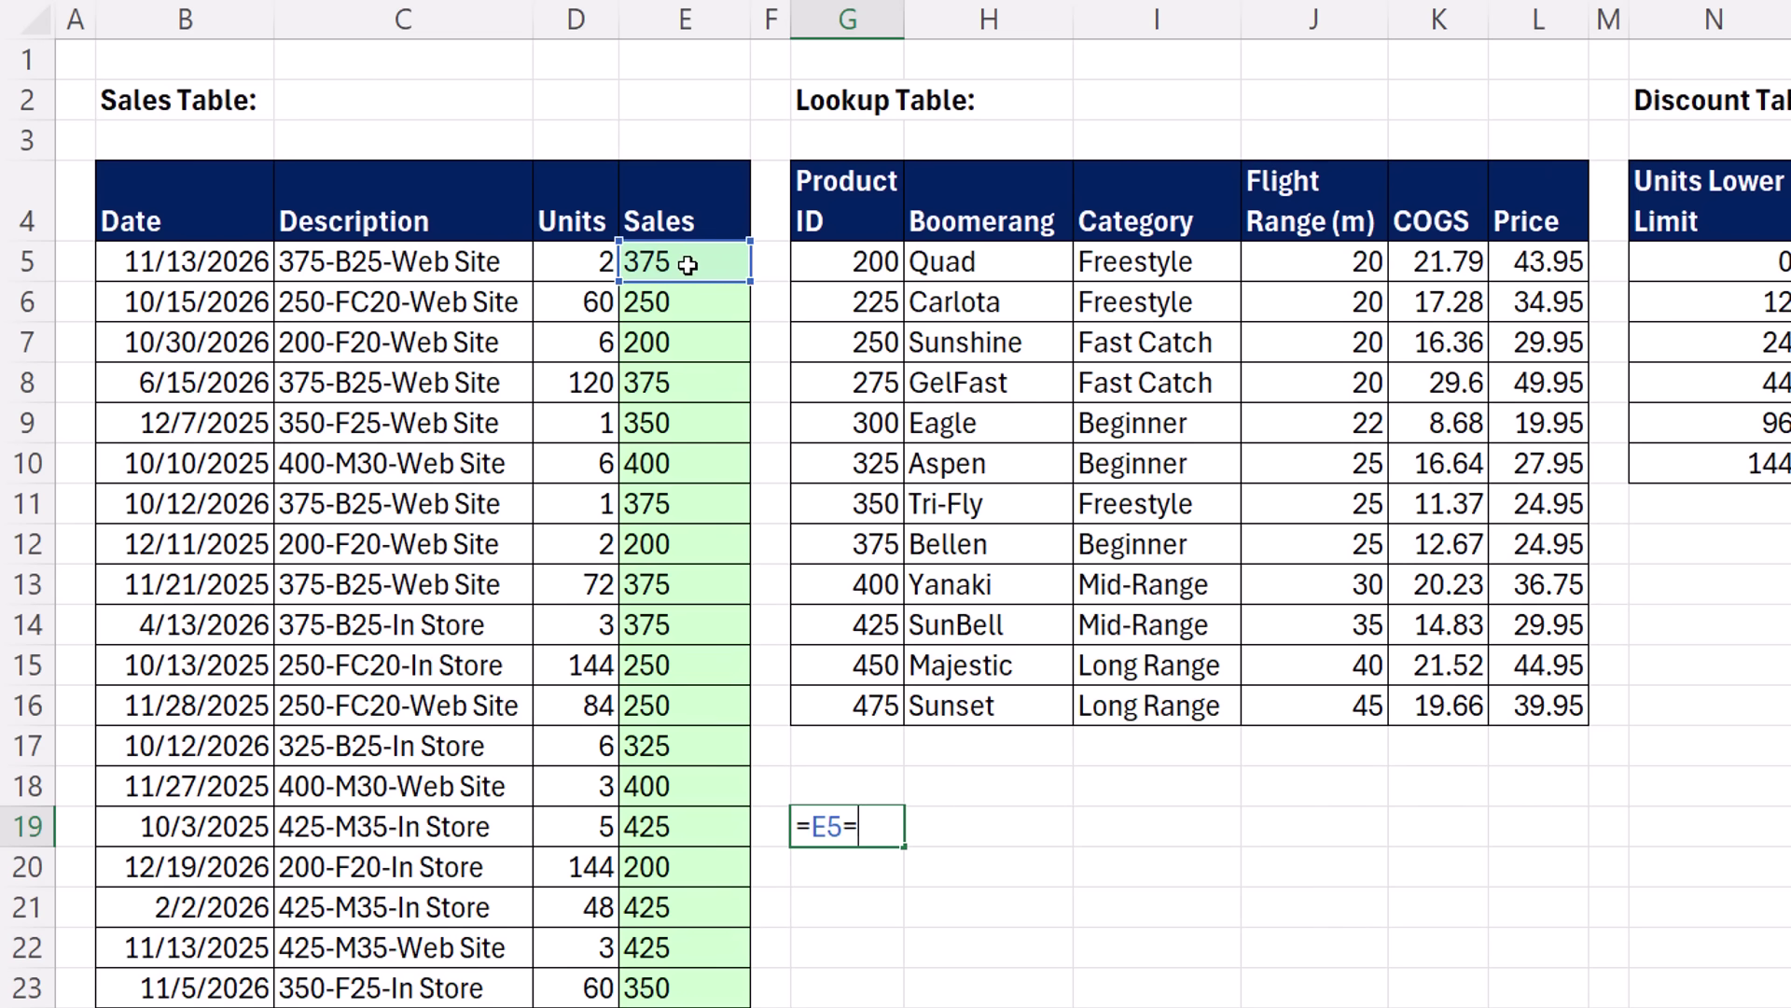
left_click(849, 538)
key("ctrl+Return")
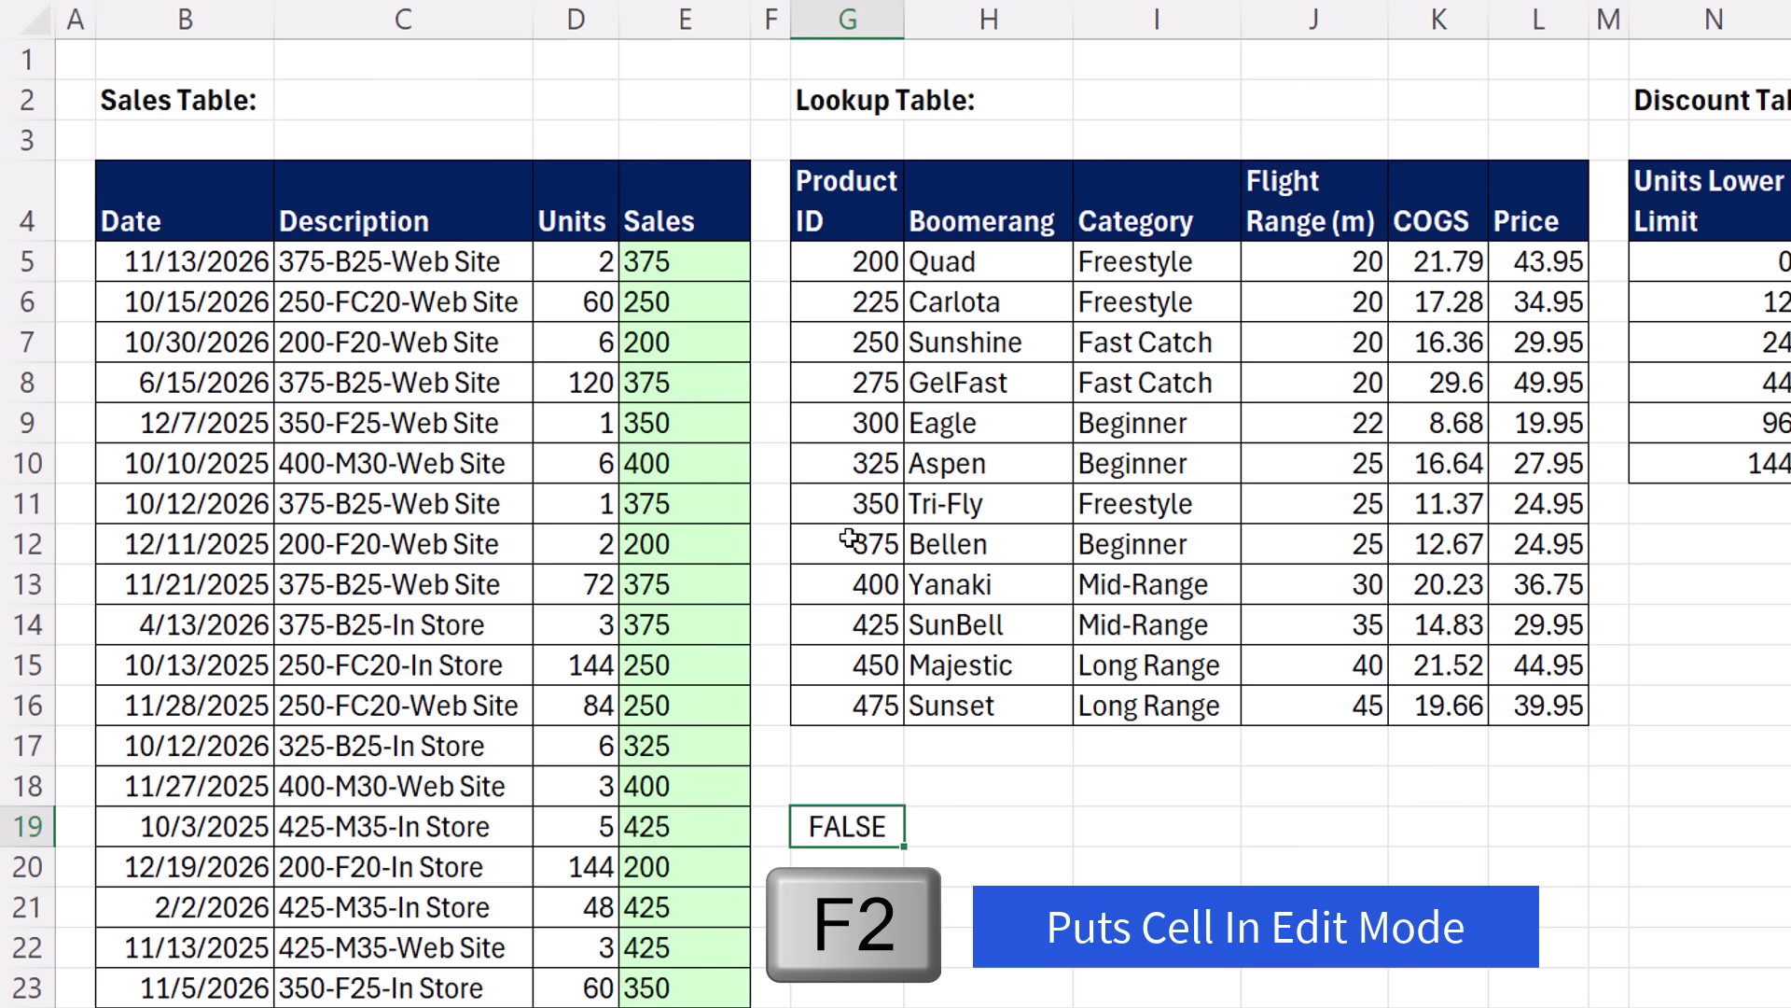
Evaluate the E5 and G12 references one at a time inside the G19 comparison formula to inspect their data types
key("F2")
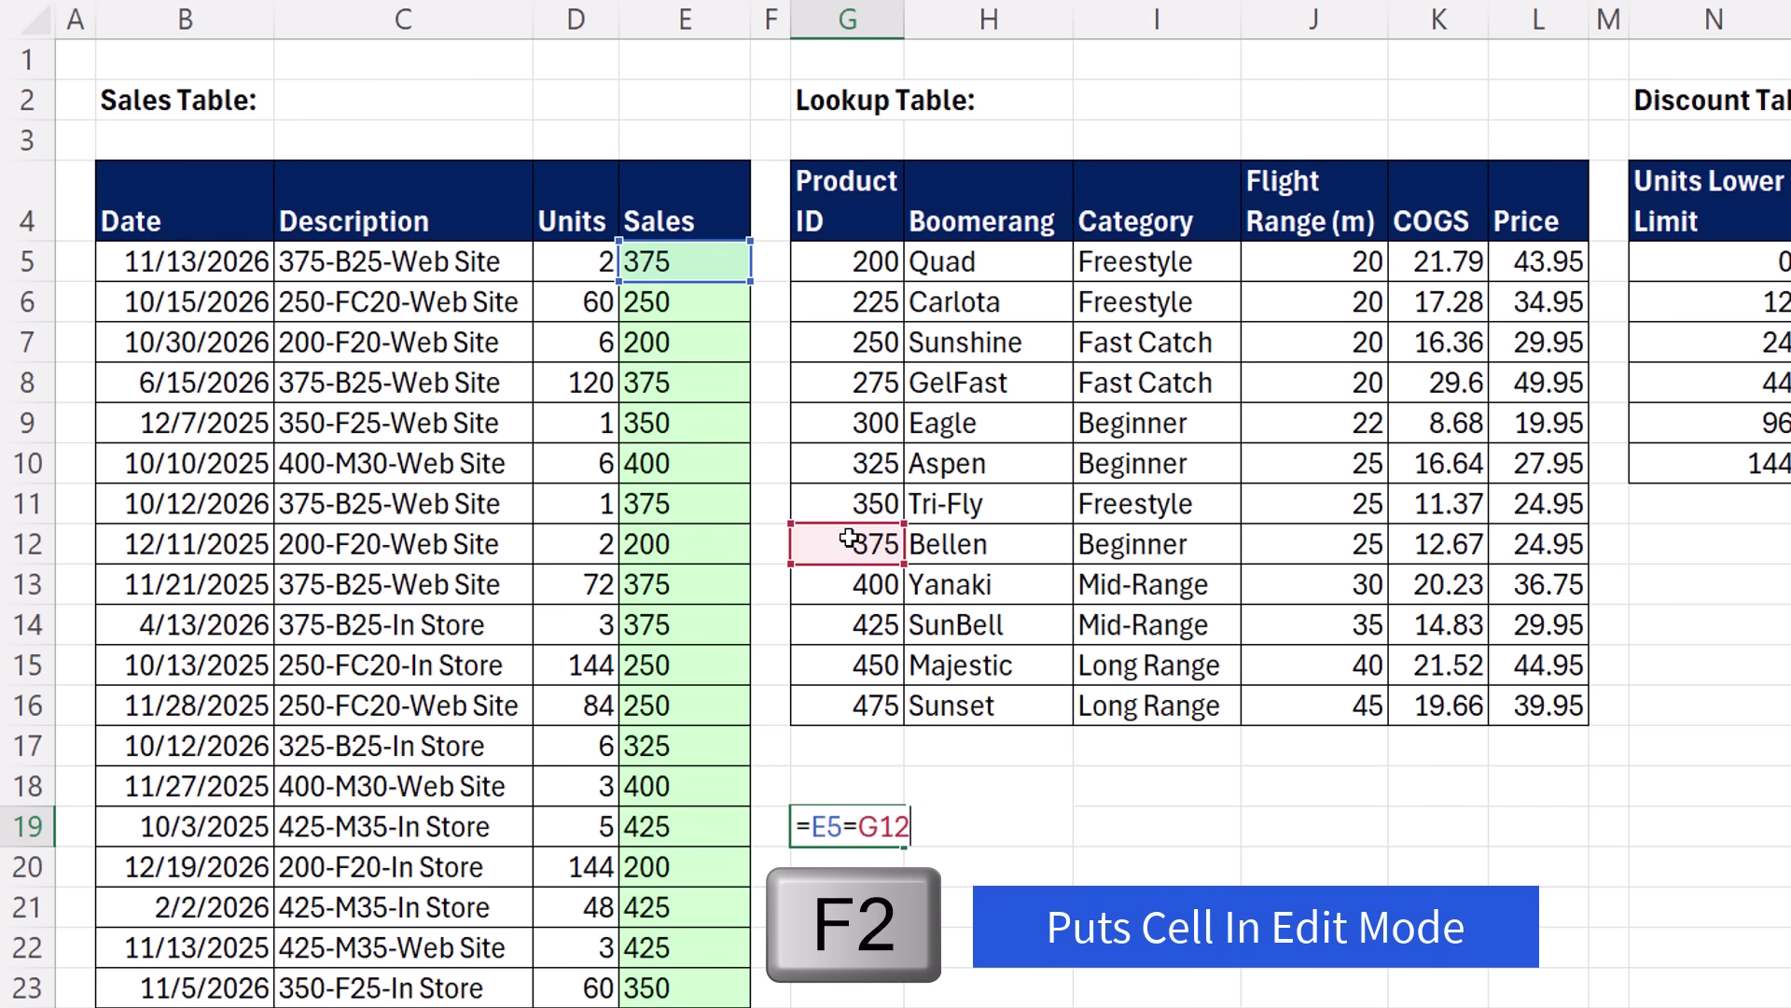
double_click(824, 826)
mouse_move(911, 1006)
key("F9")
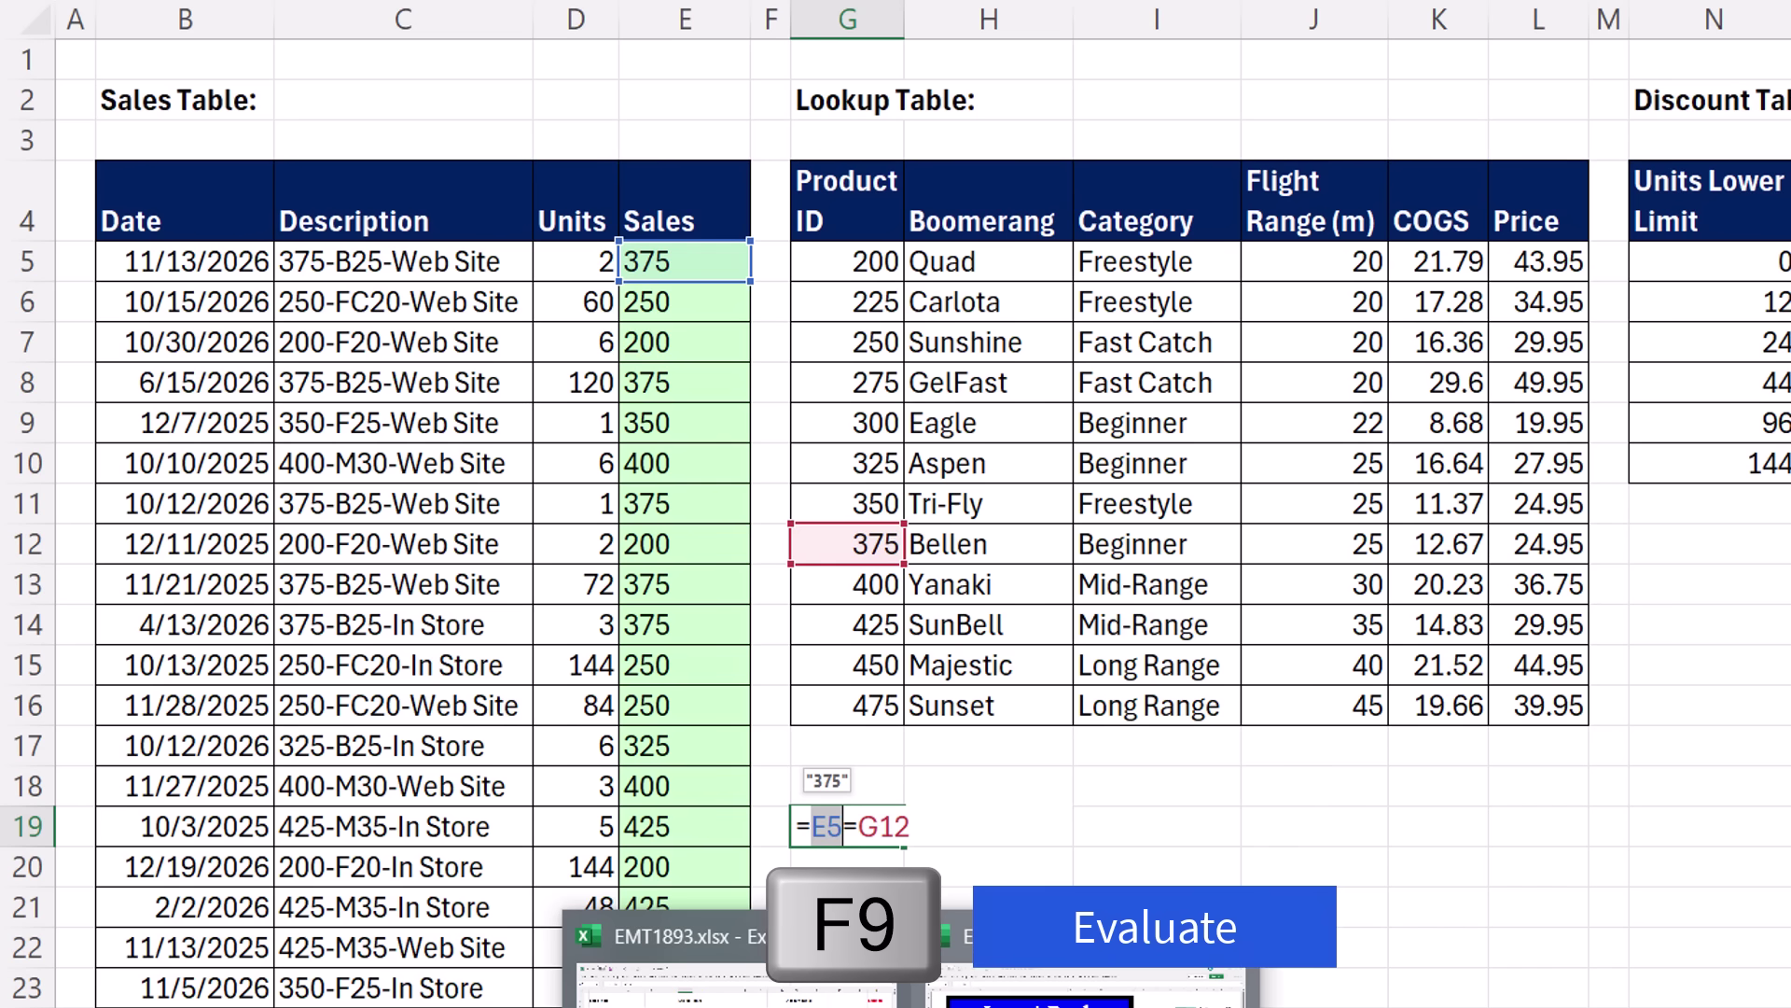
double_click(922, 826)
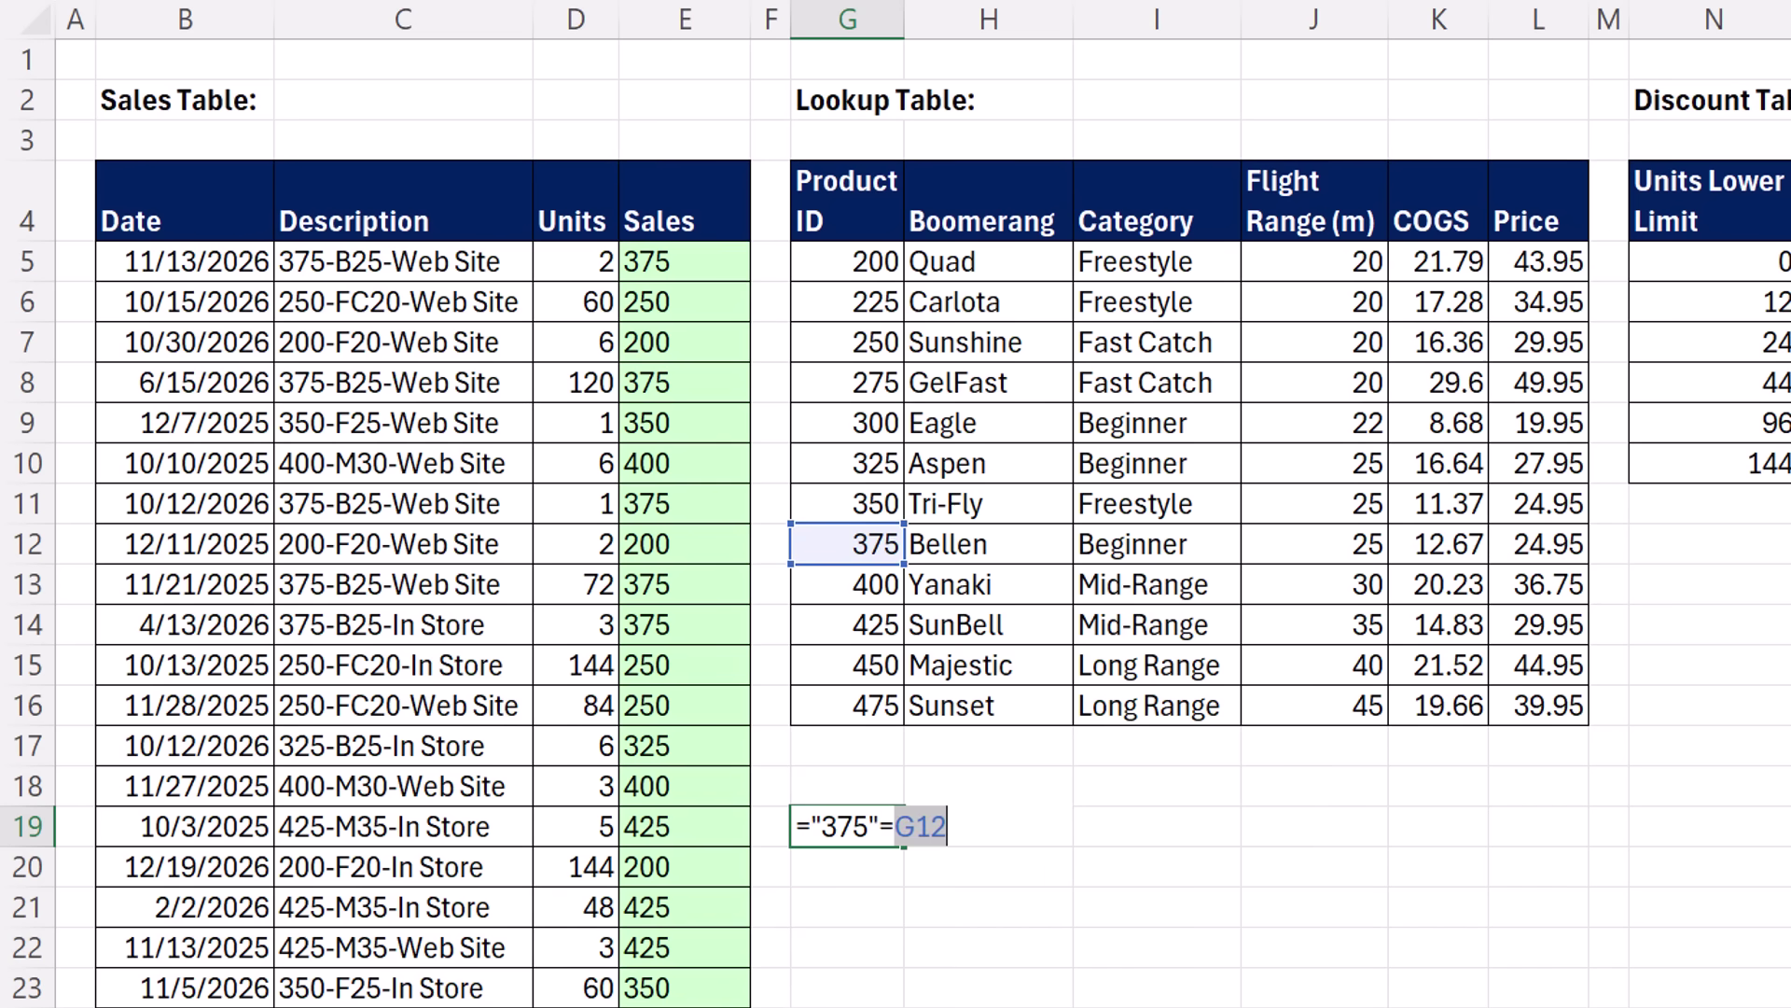
key("F9")
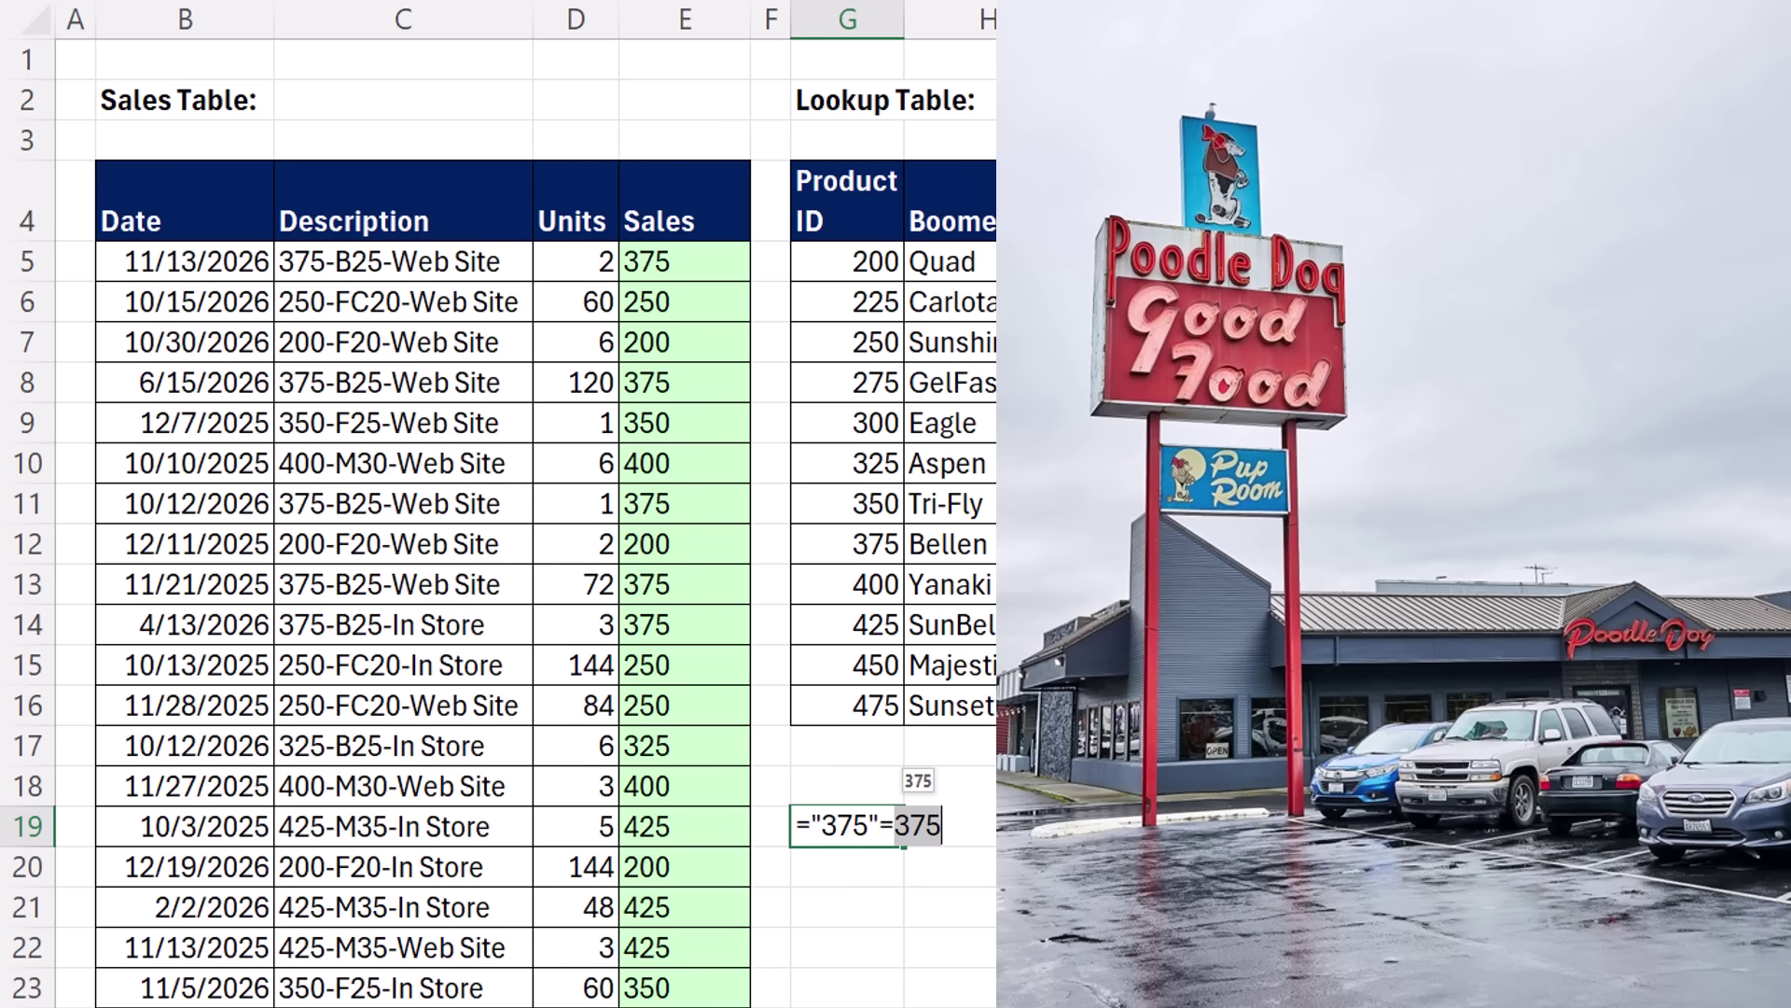
key("ctrl+Return")
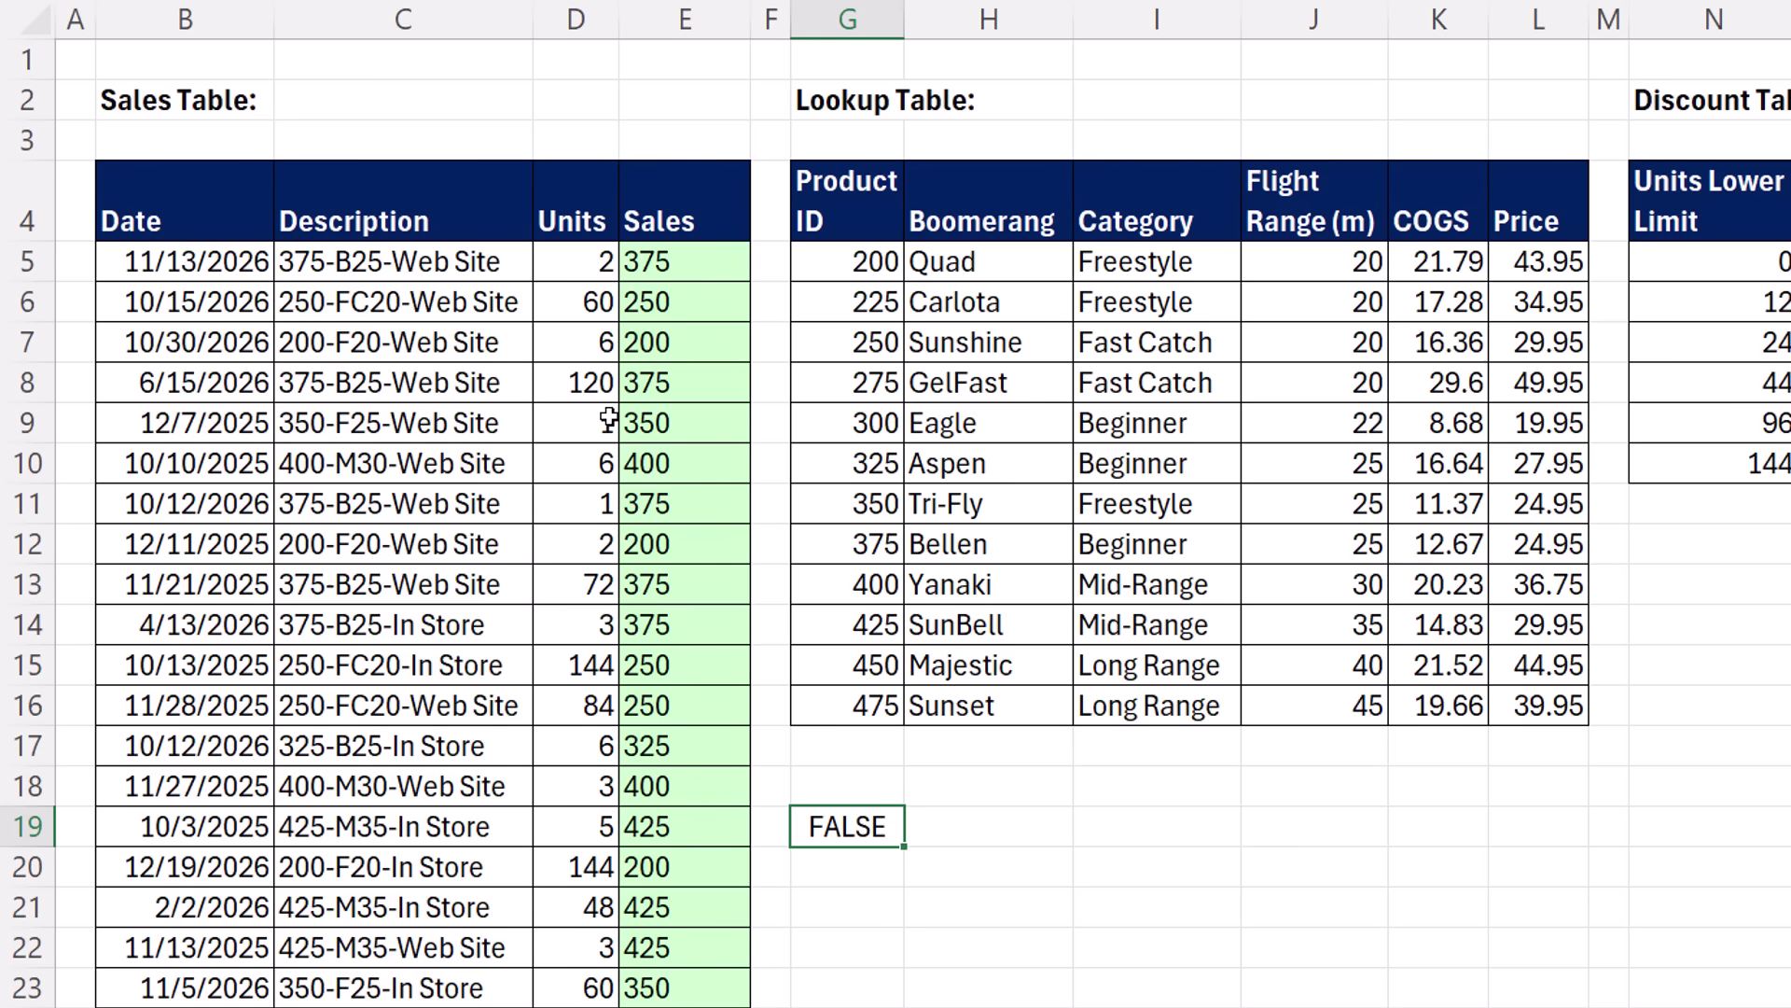
Convert the extracted IDs to numbers by placing a double negative (--) in front of TEXTBEFORE in the E5 formula
left_click(680, 268)
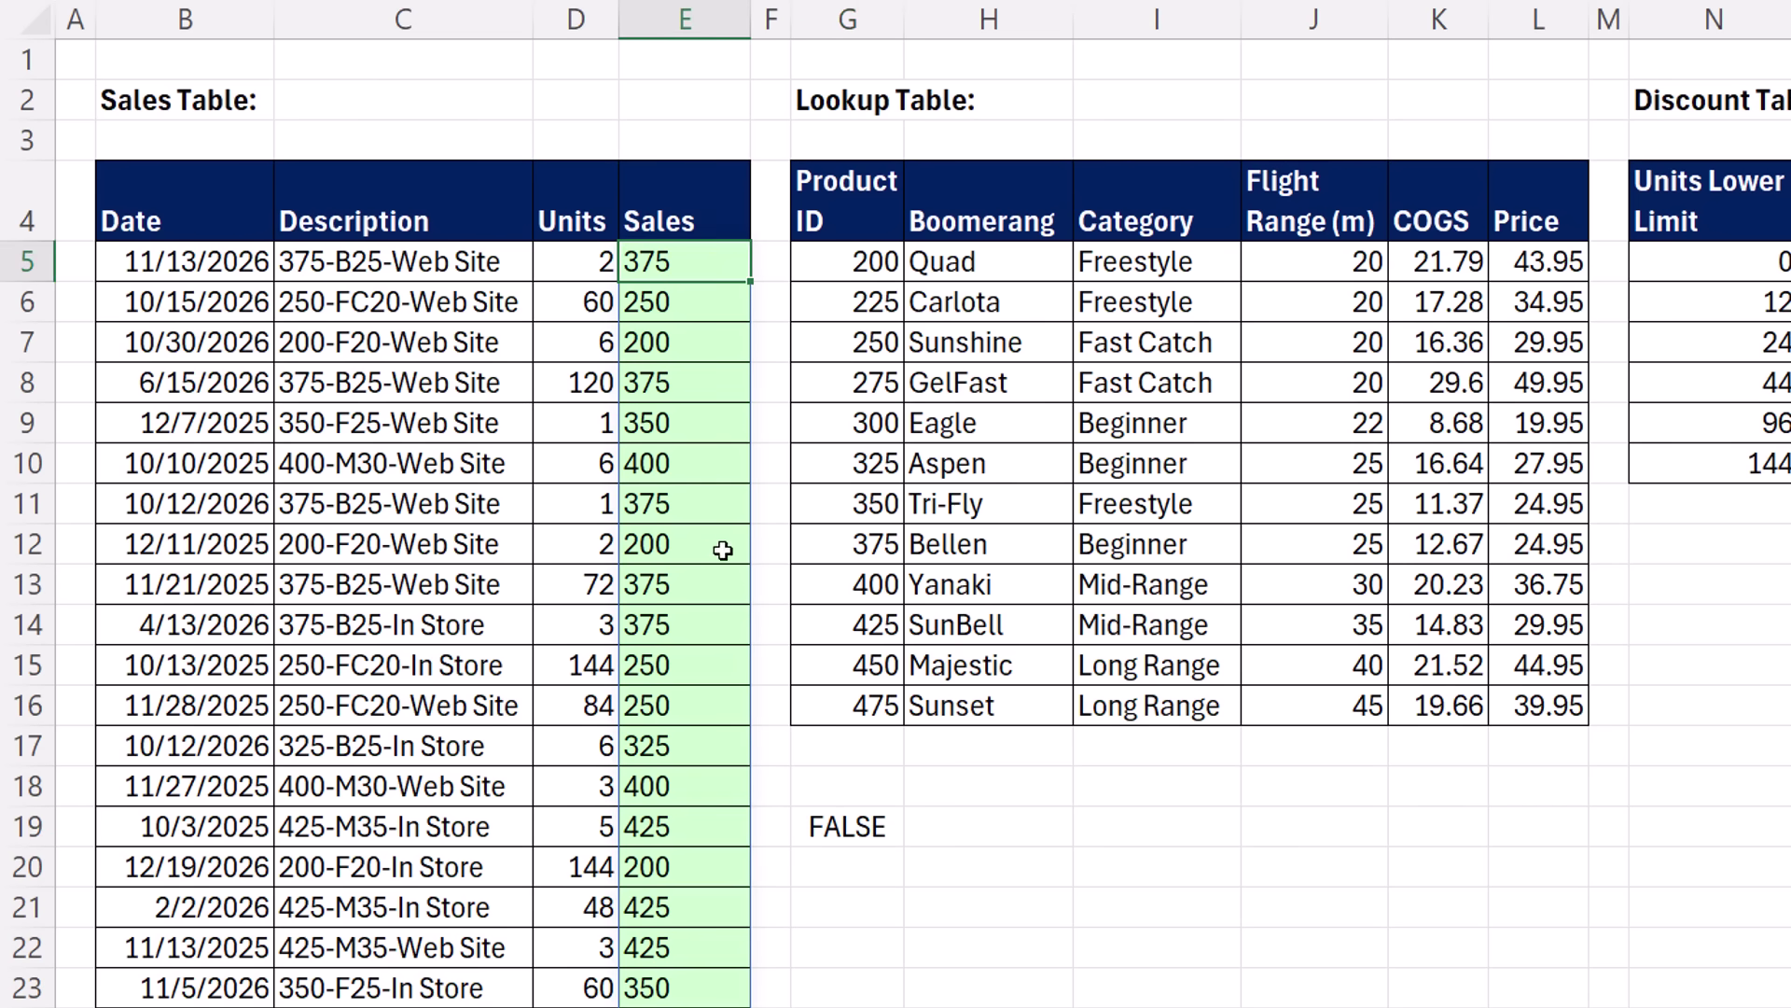
key("F2")
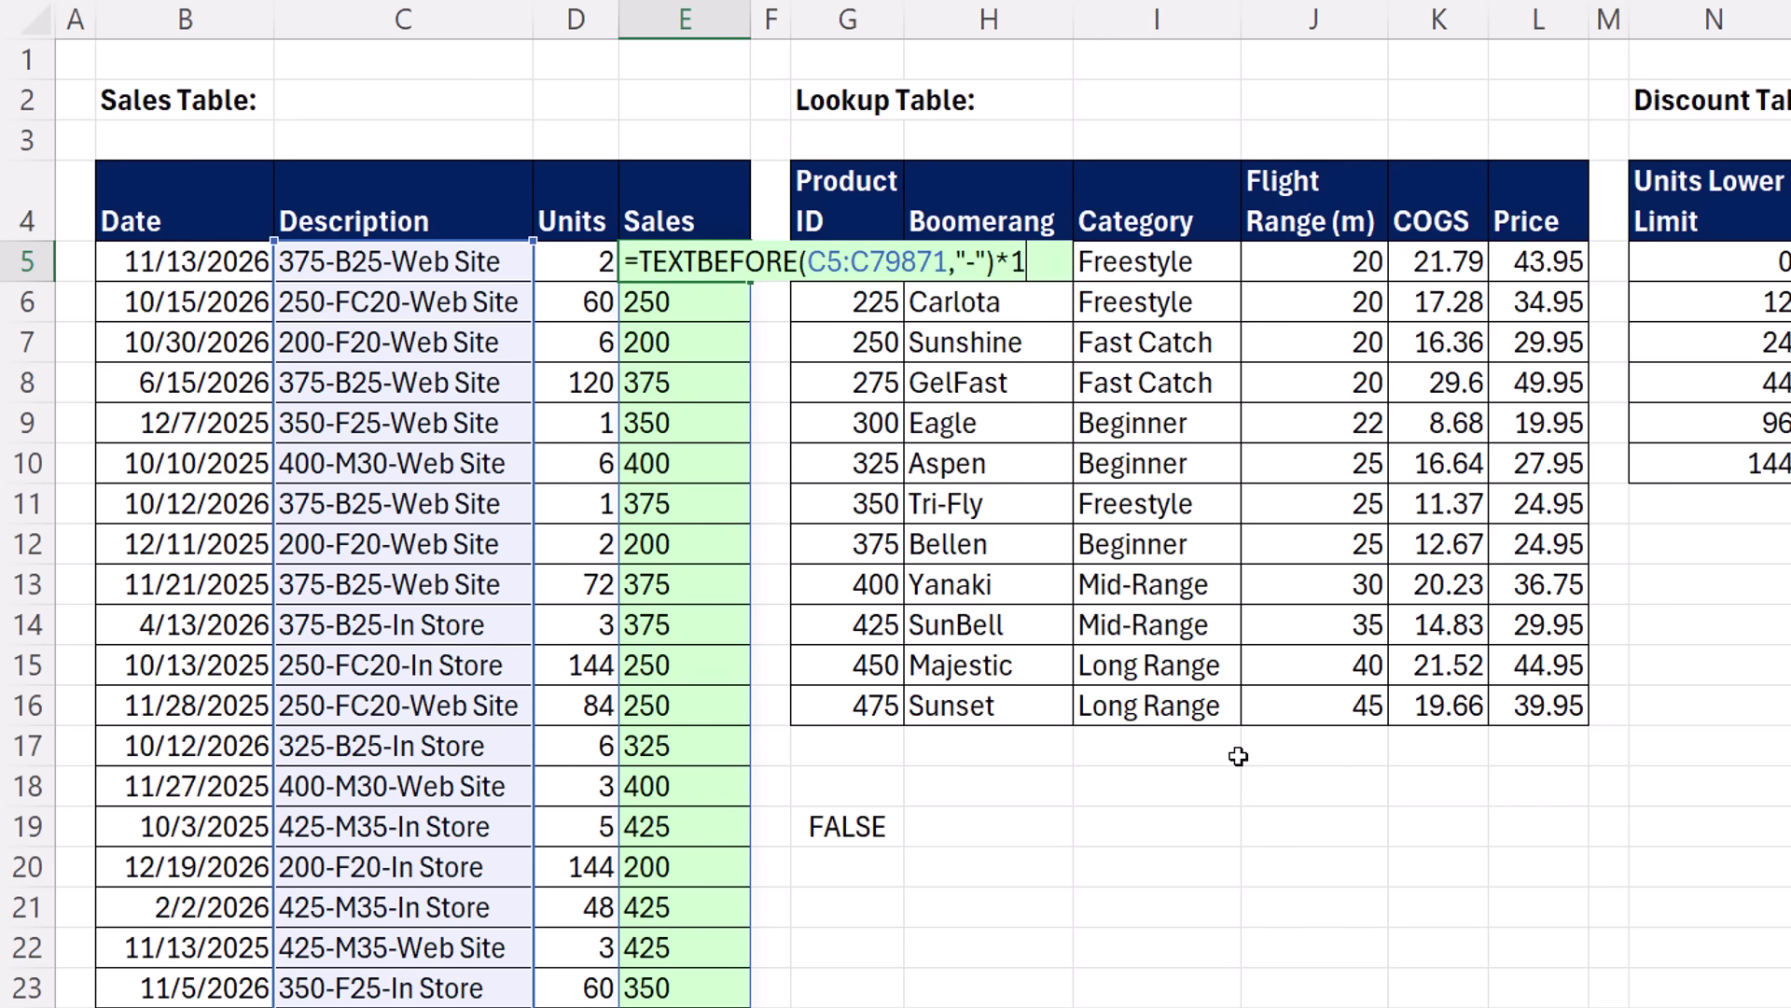
key("BackSpace")
key("BackSpace")
key("BackSpace")
left_click(643, 262)
type("--")
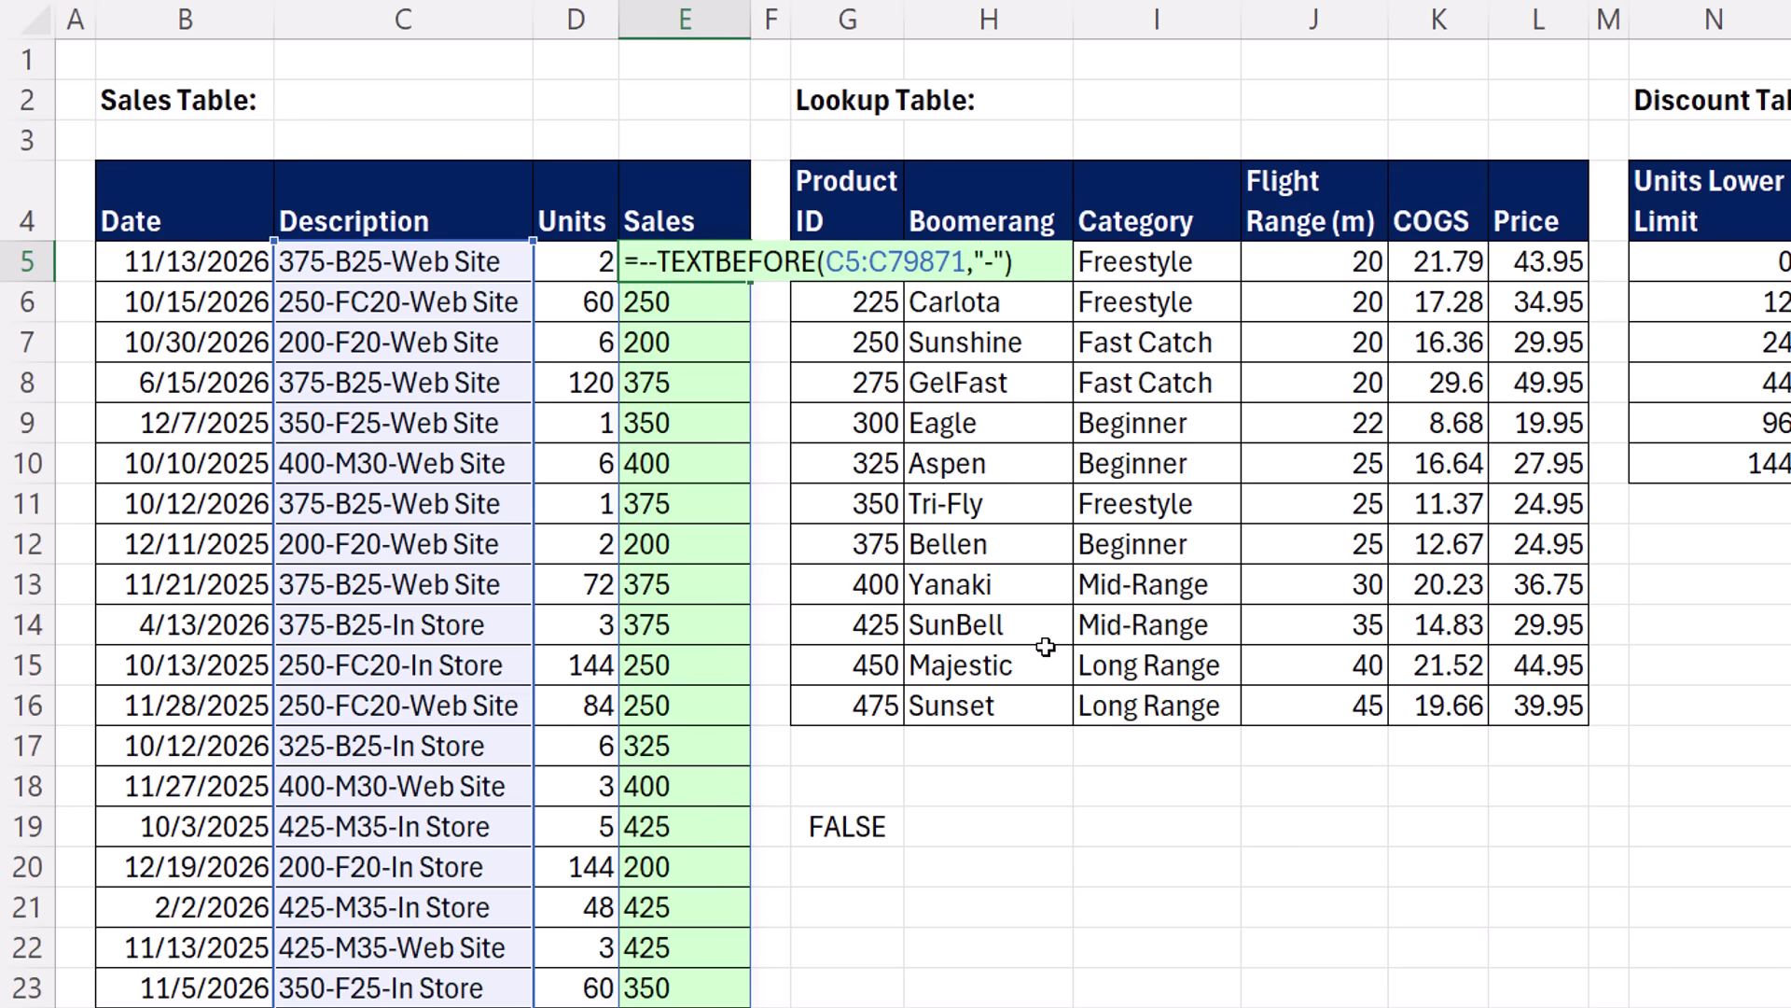
key("ctrl+Return")
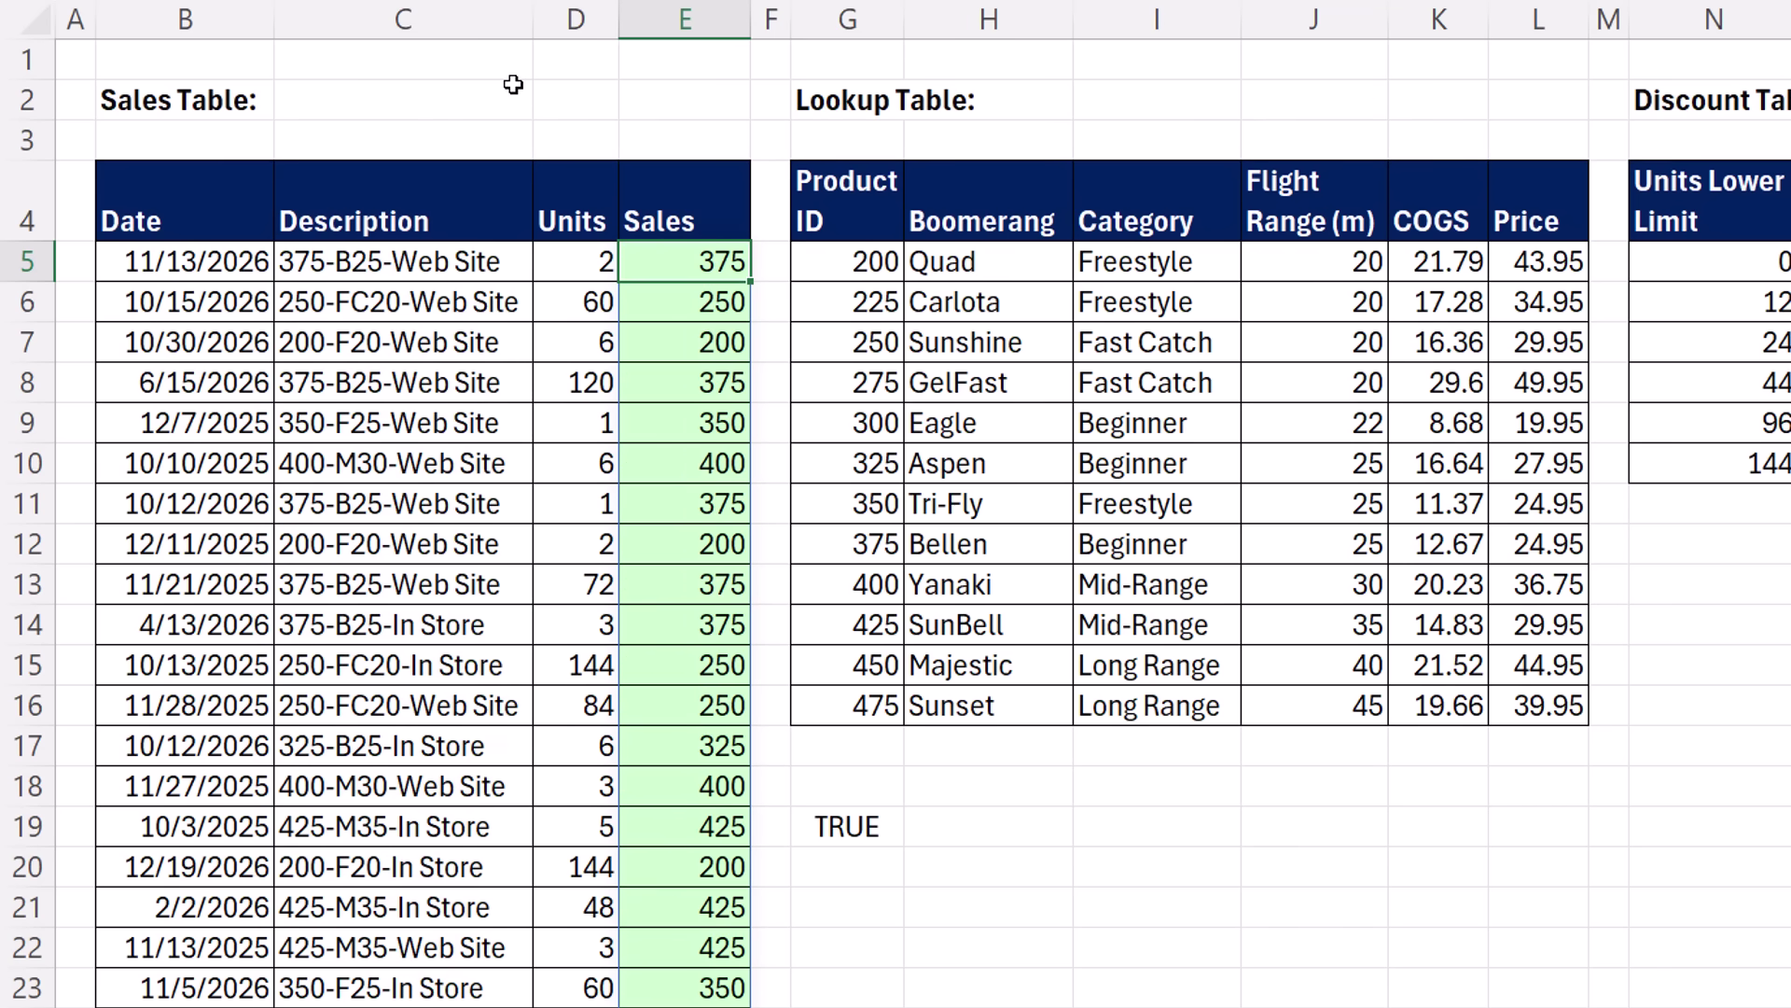
Review the comparison formula in G19 without changing it
mouse_move(911, 1006)
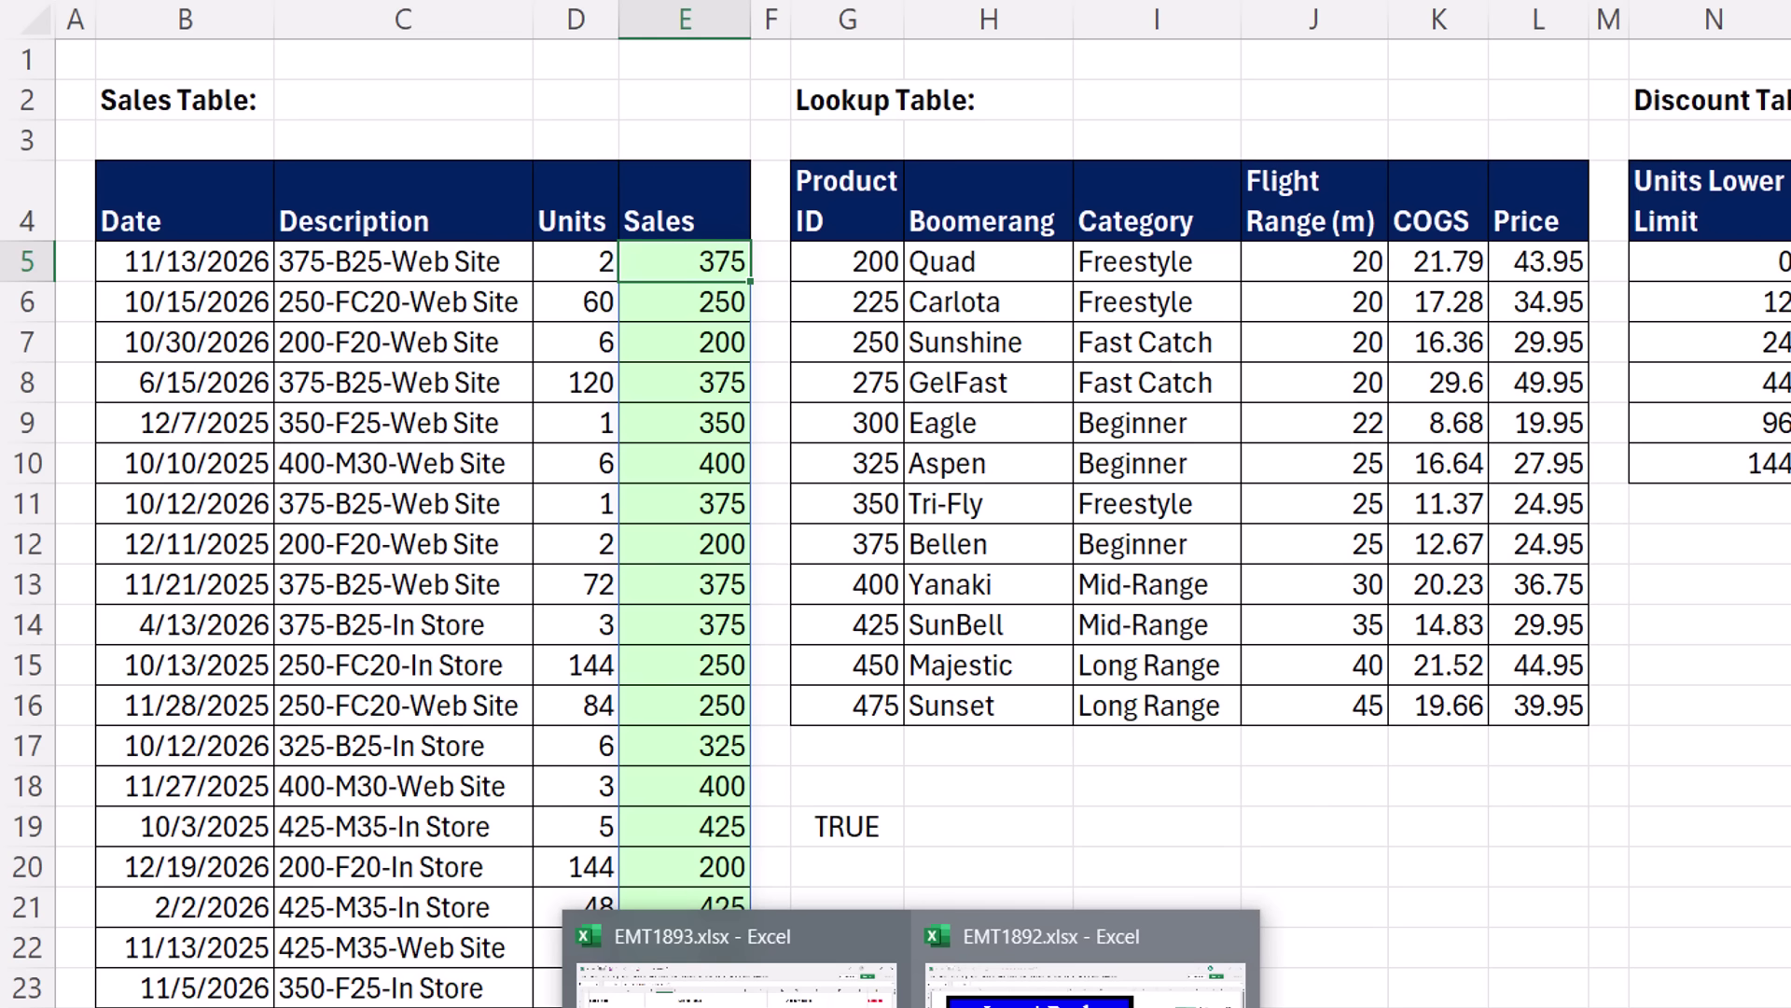
left_click(844, 827)
double_click(842, 827)
key("ctrl+Return")
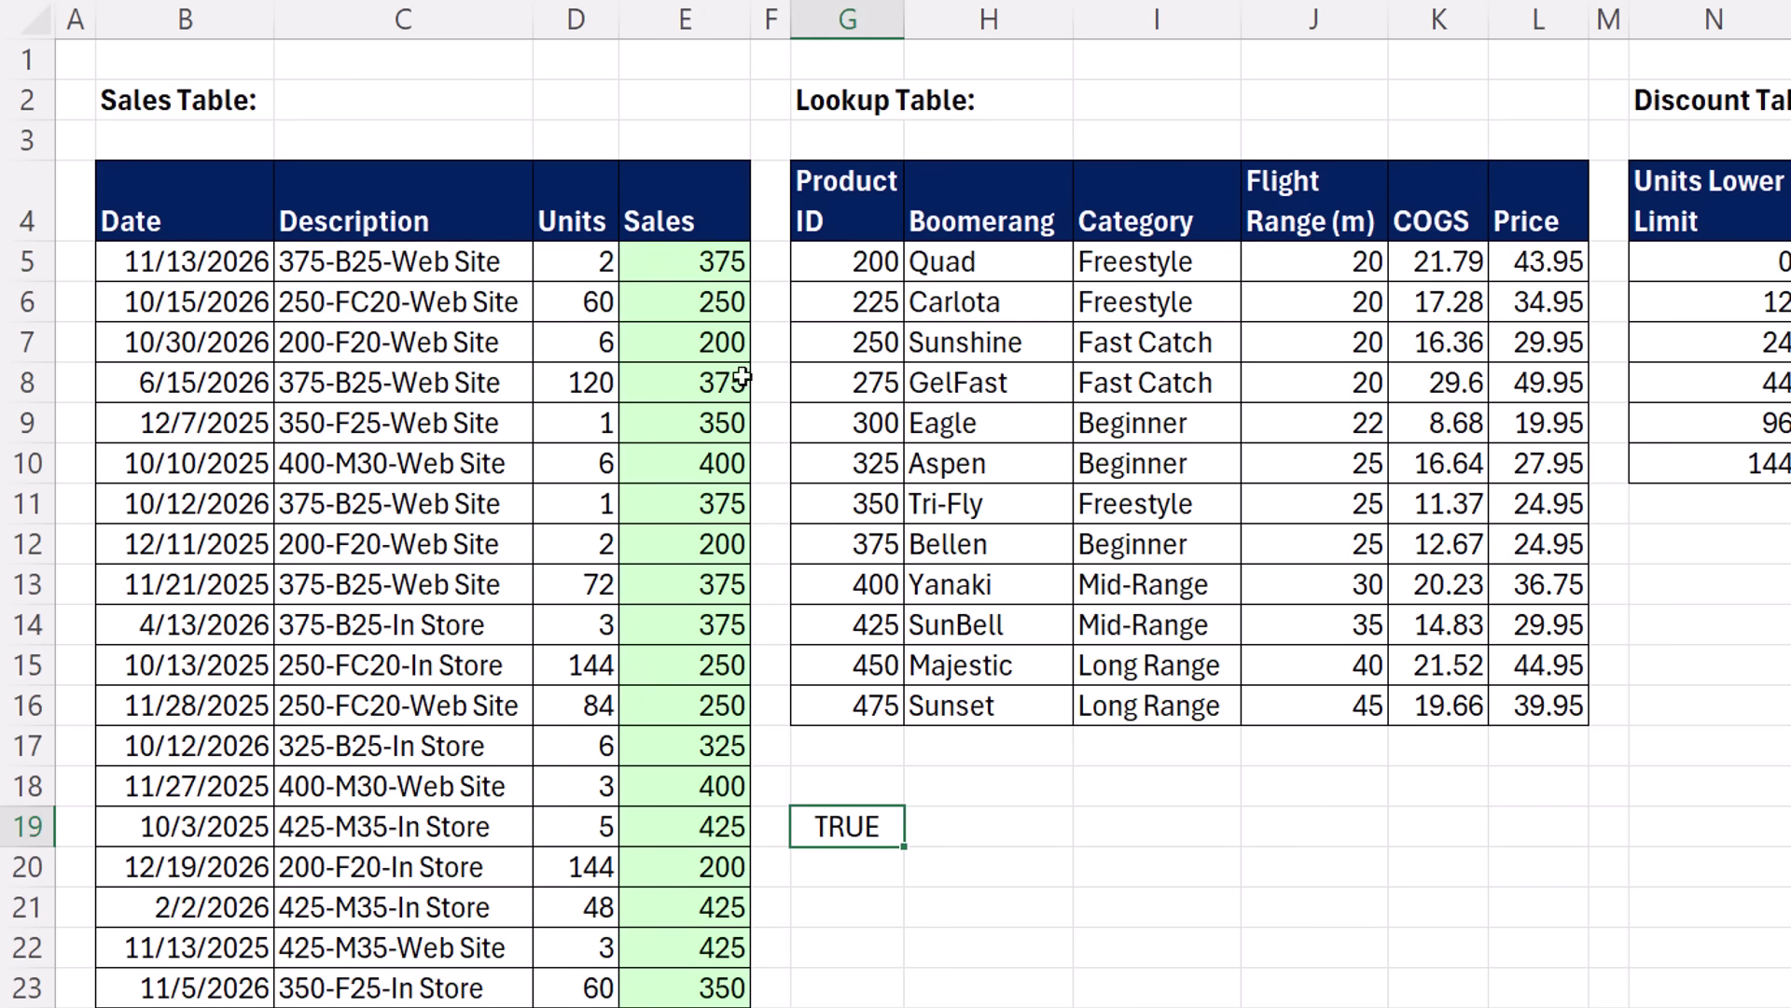
Wrap the E5 formula in XLOOKUP, using the extracted IDs as lookup values, G5:G16 as lookup array and prices L5:L16 as return array
left_click(657, 258)
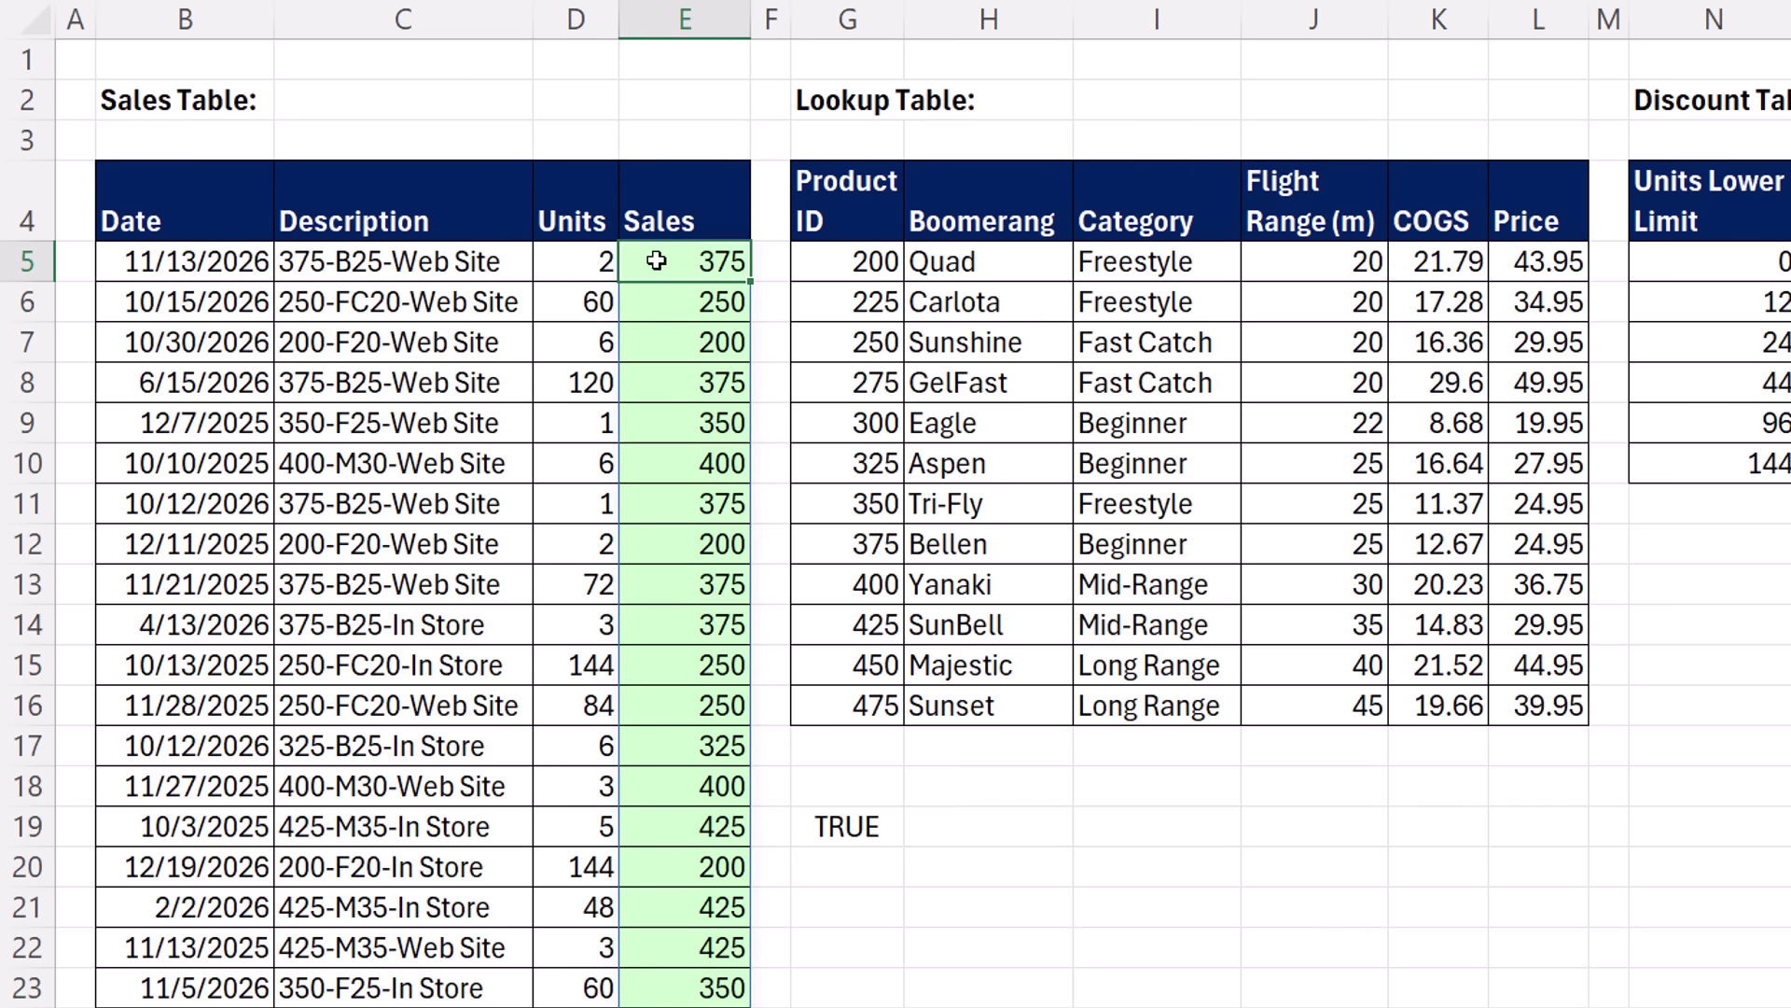
key("F2")
left_click(642, 262)
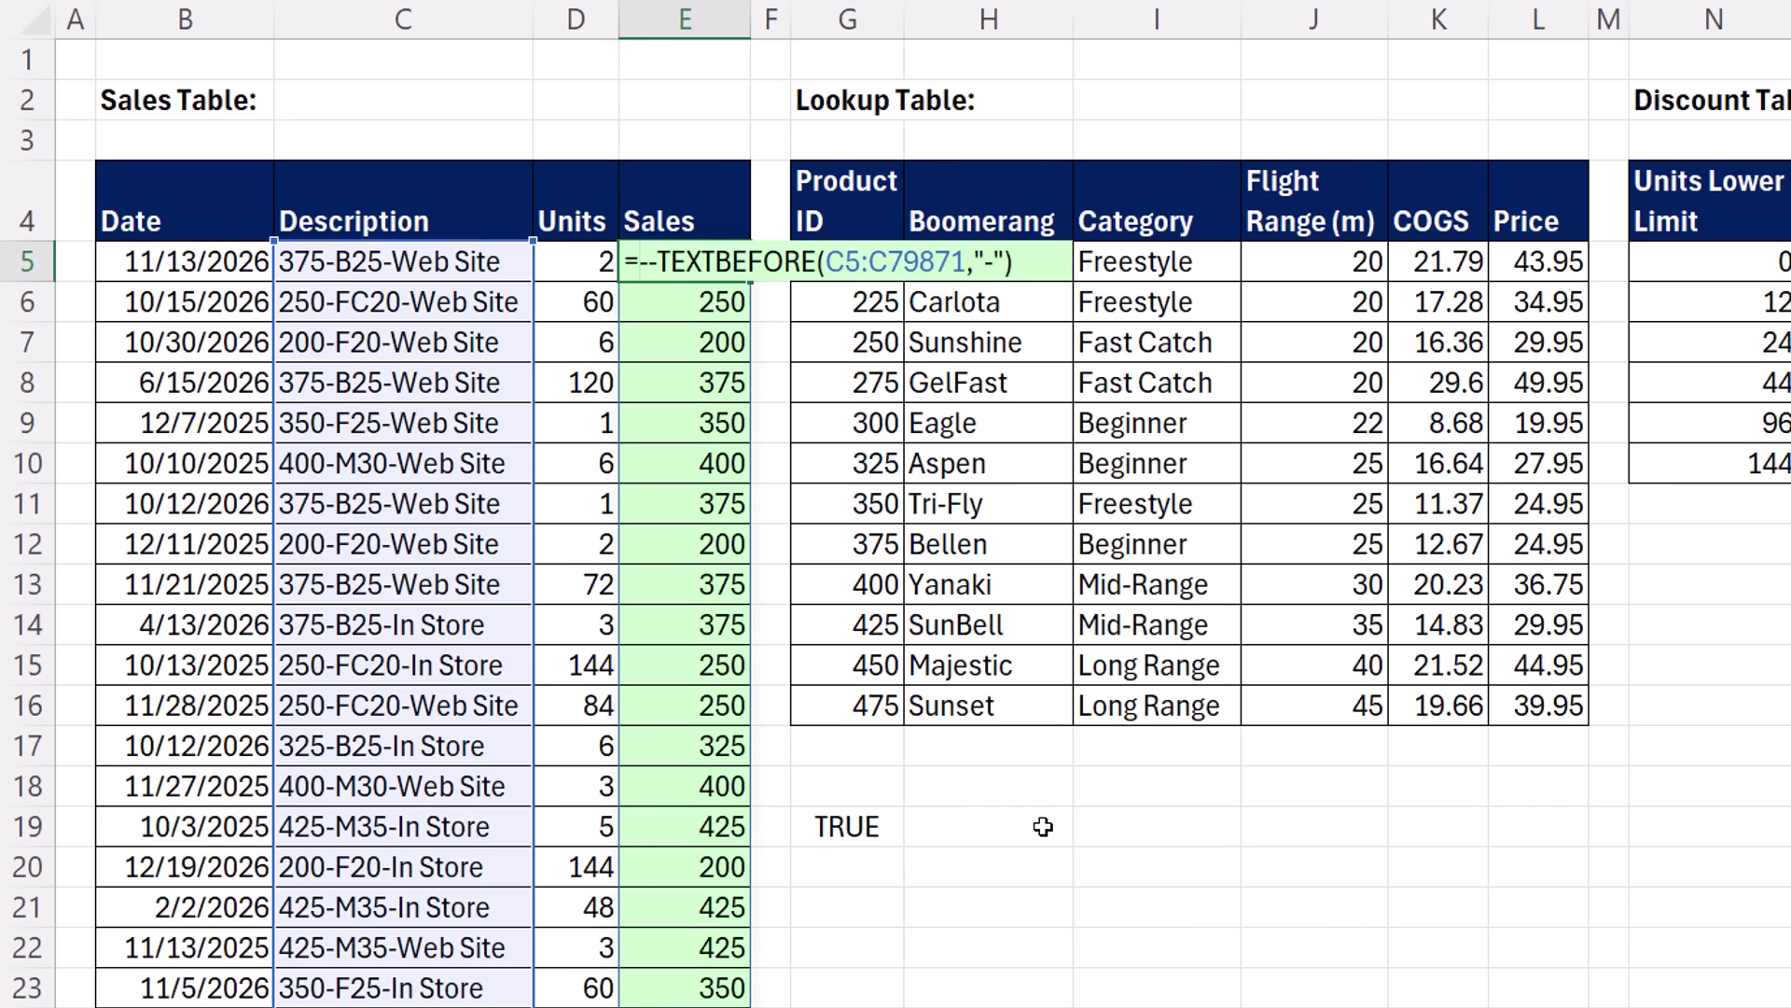
type("xl")
key("Tab")
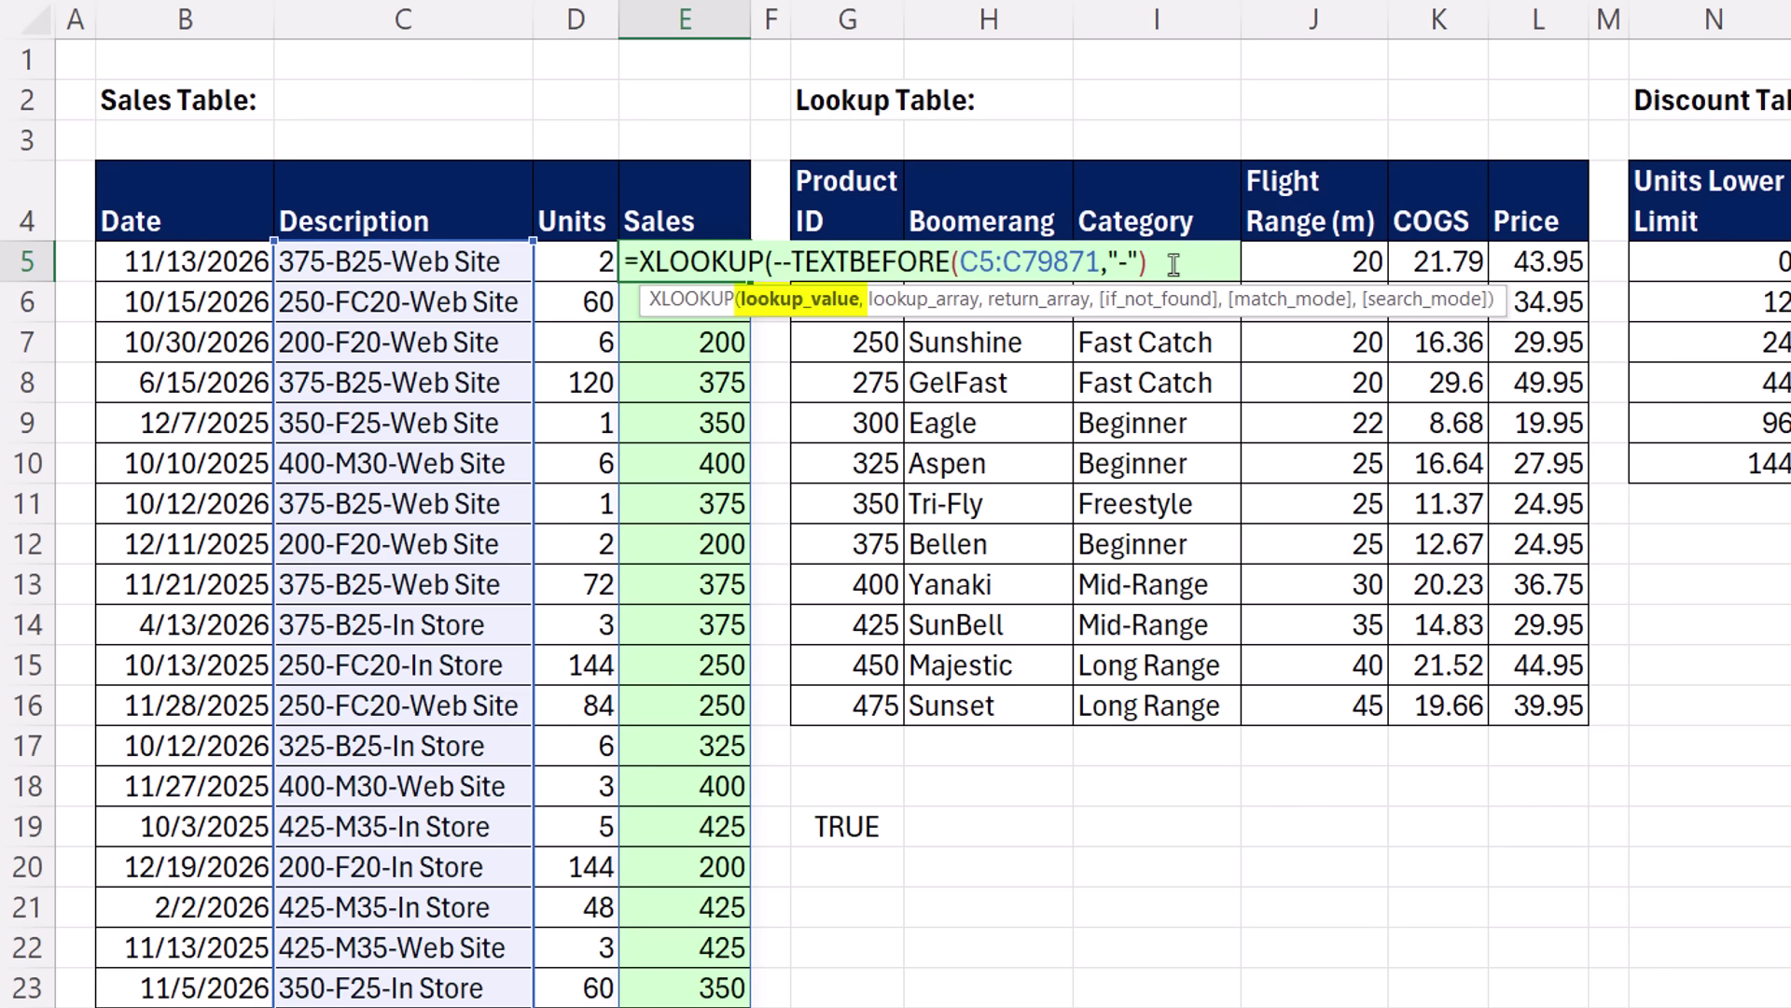
type(",")
left_click_drag(849, 709, 828, 263)
type(",")
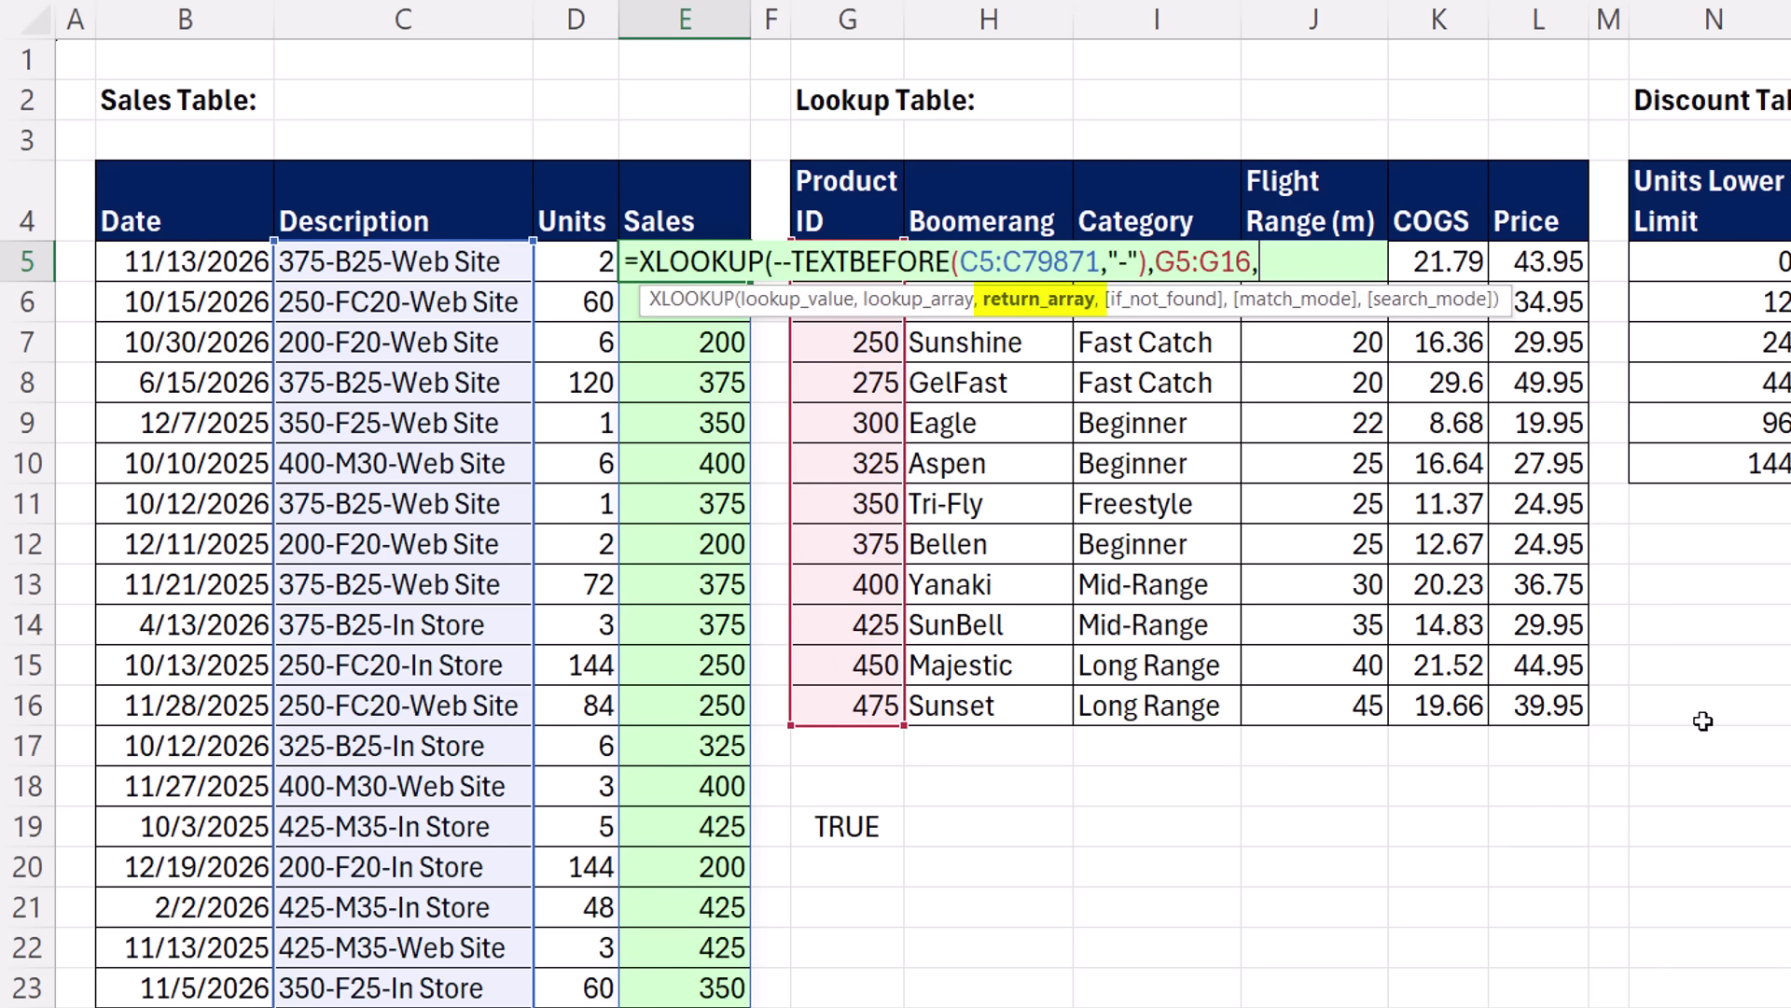
left_click_drag(1554, 706, 1544, 261)
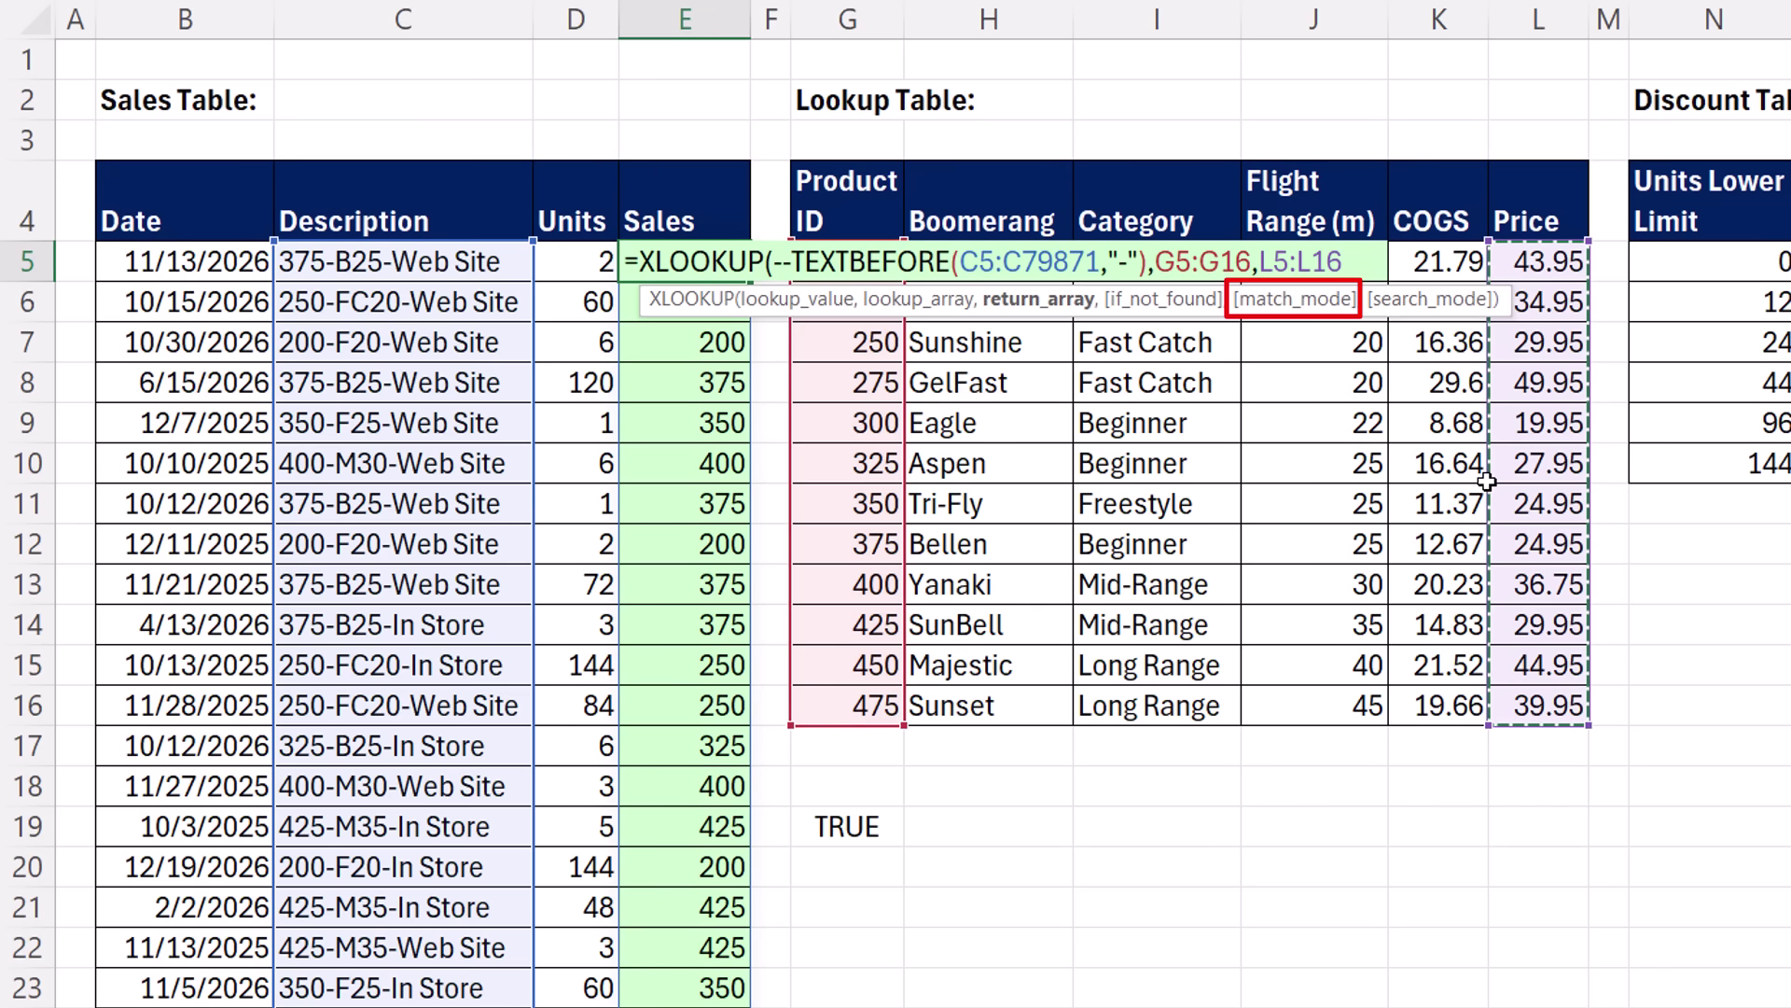
key("ctrl+Return")
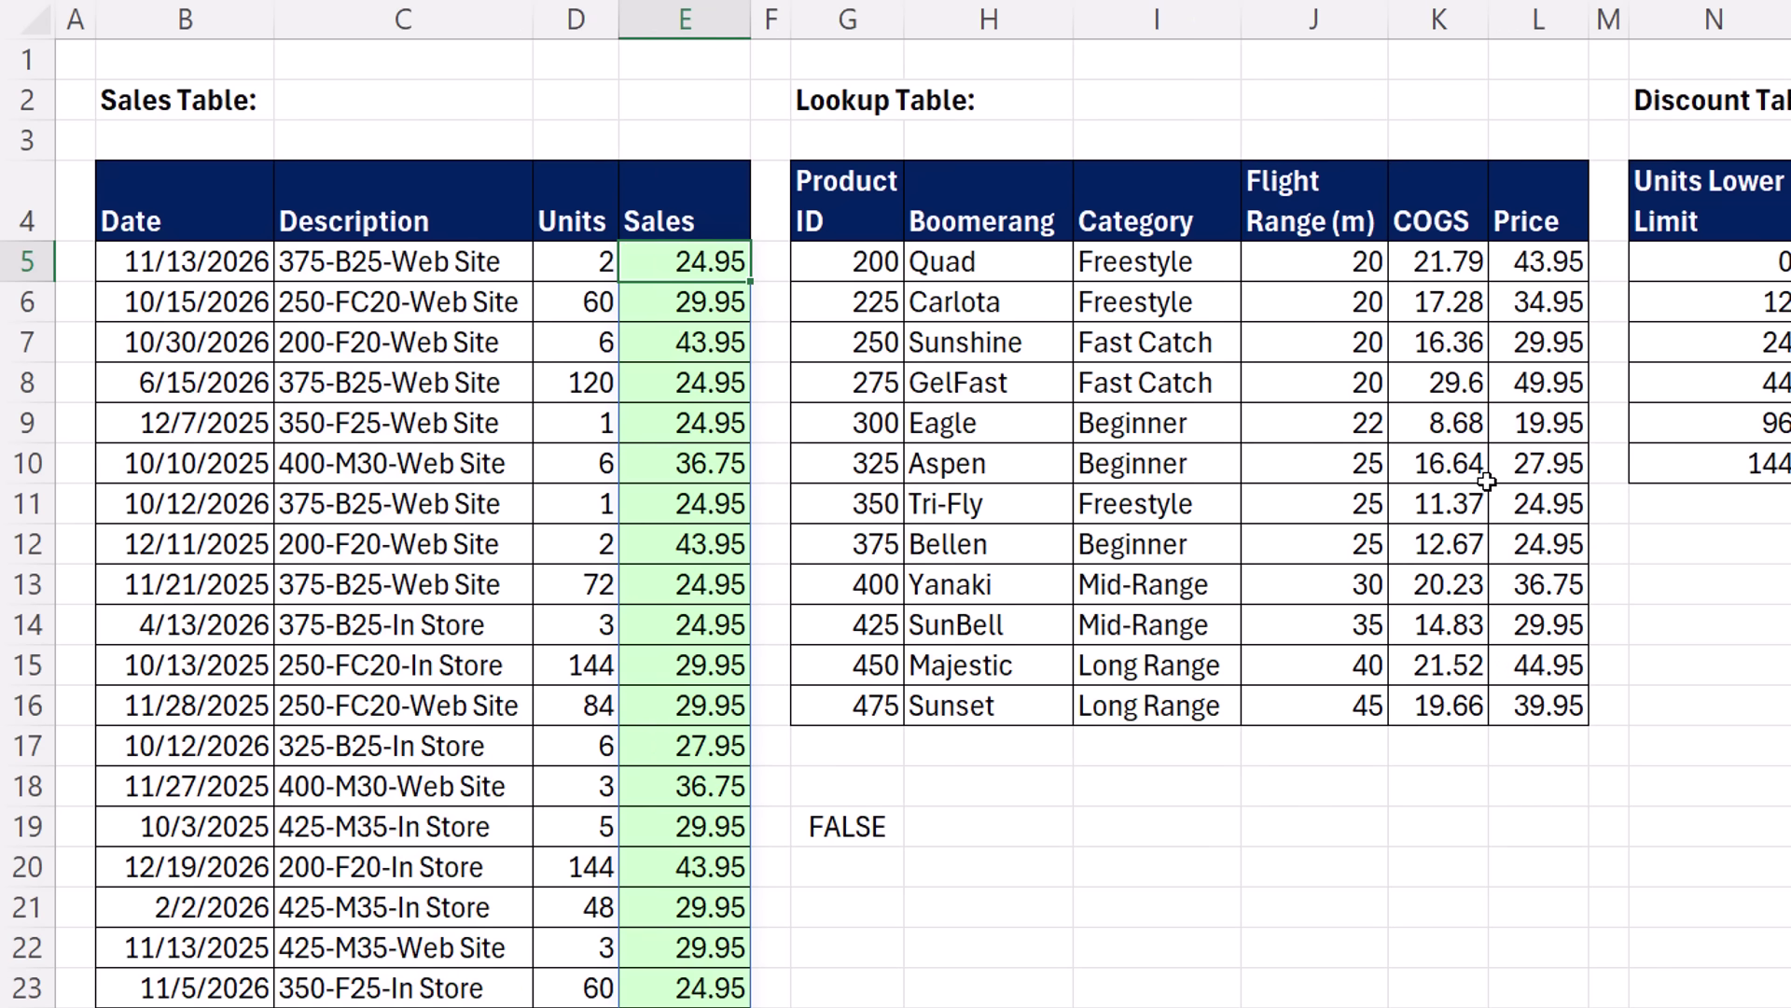
Multiply the looked-up prices in the E5 formula by the units in D5:D79871
key("F2")
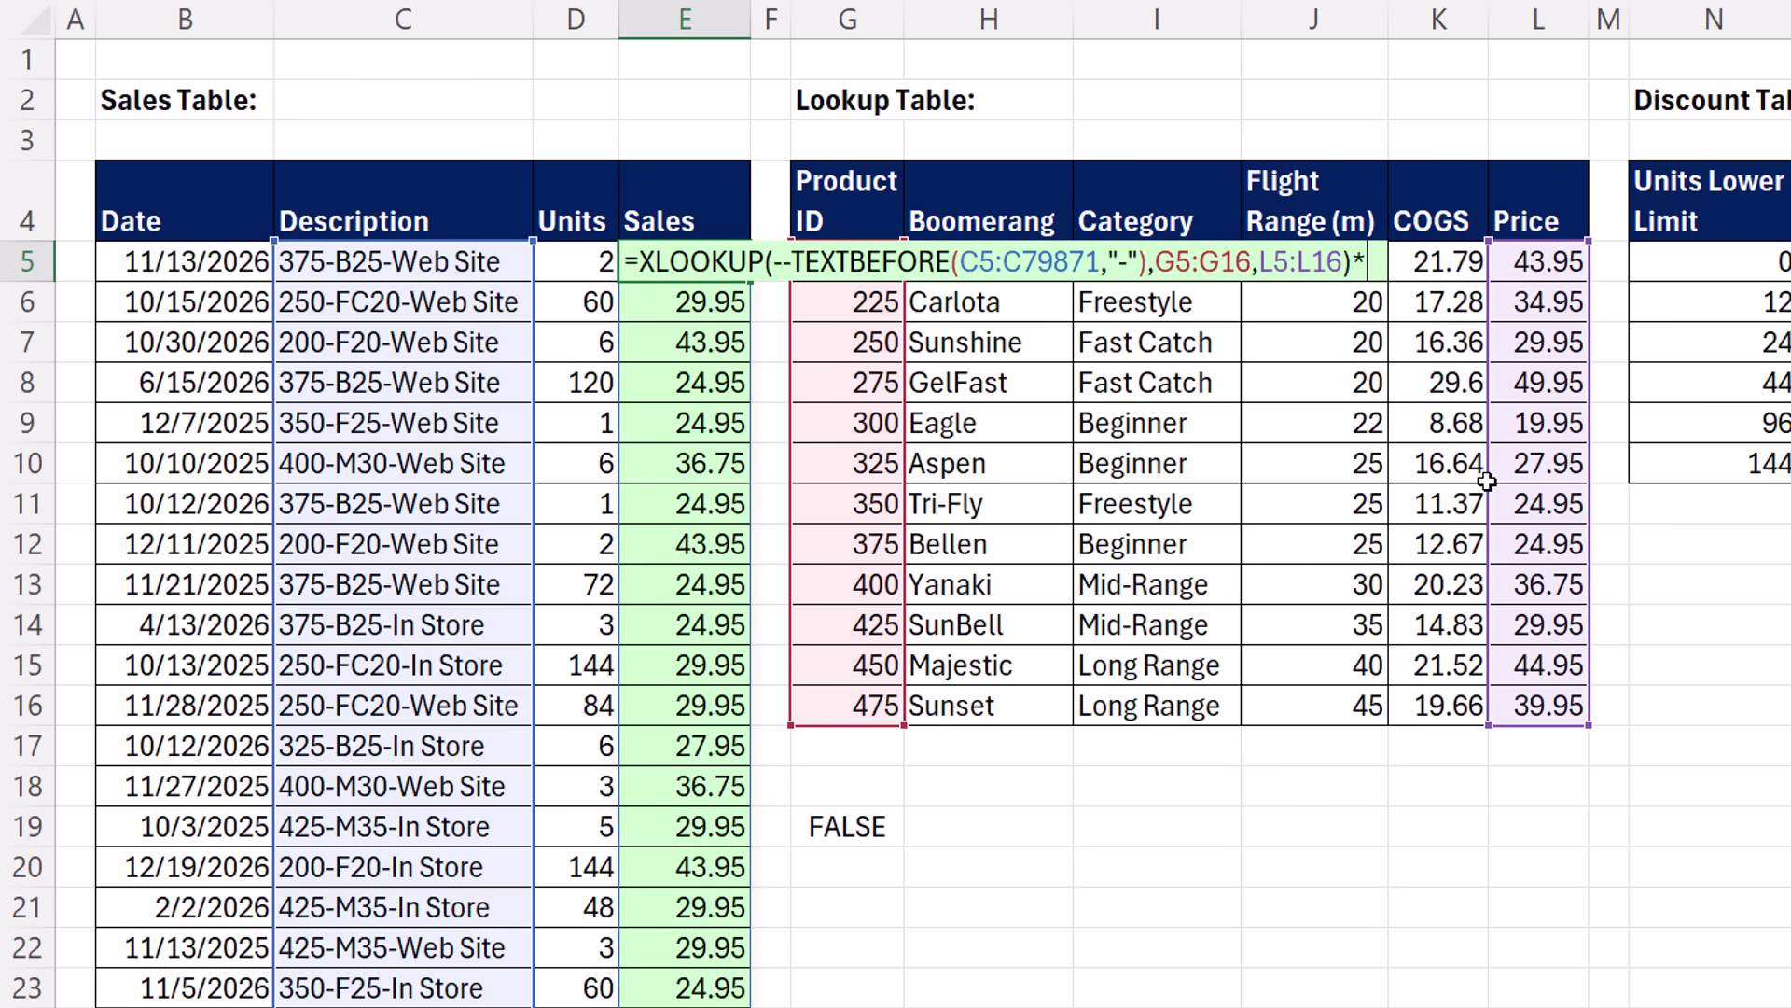
left_click(606, 271)
key("ctrl+shift+Down")
key("ctrl+BackSpace")
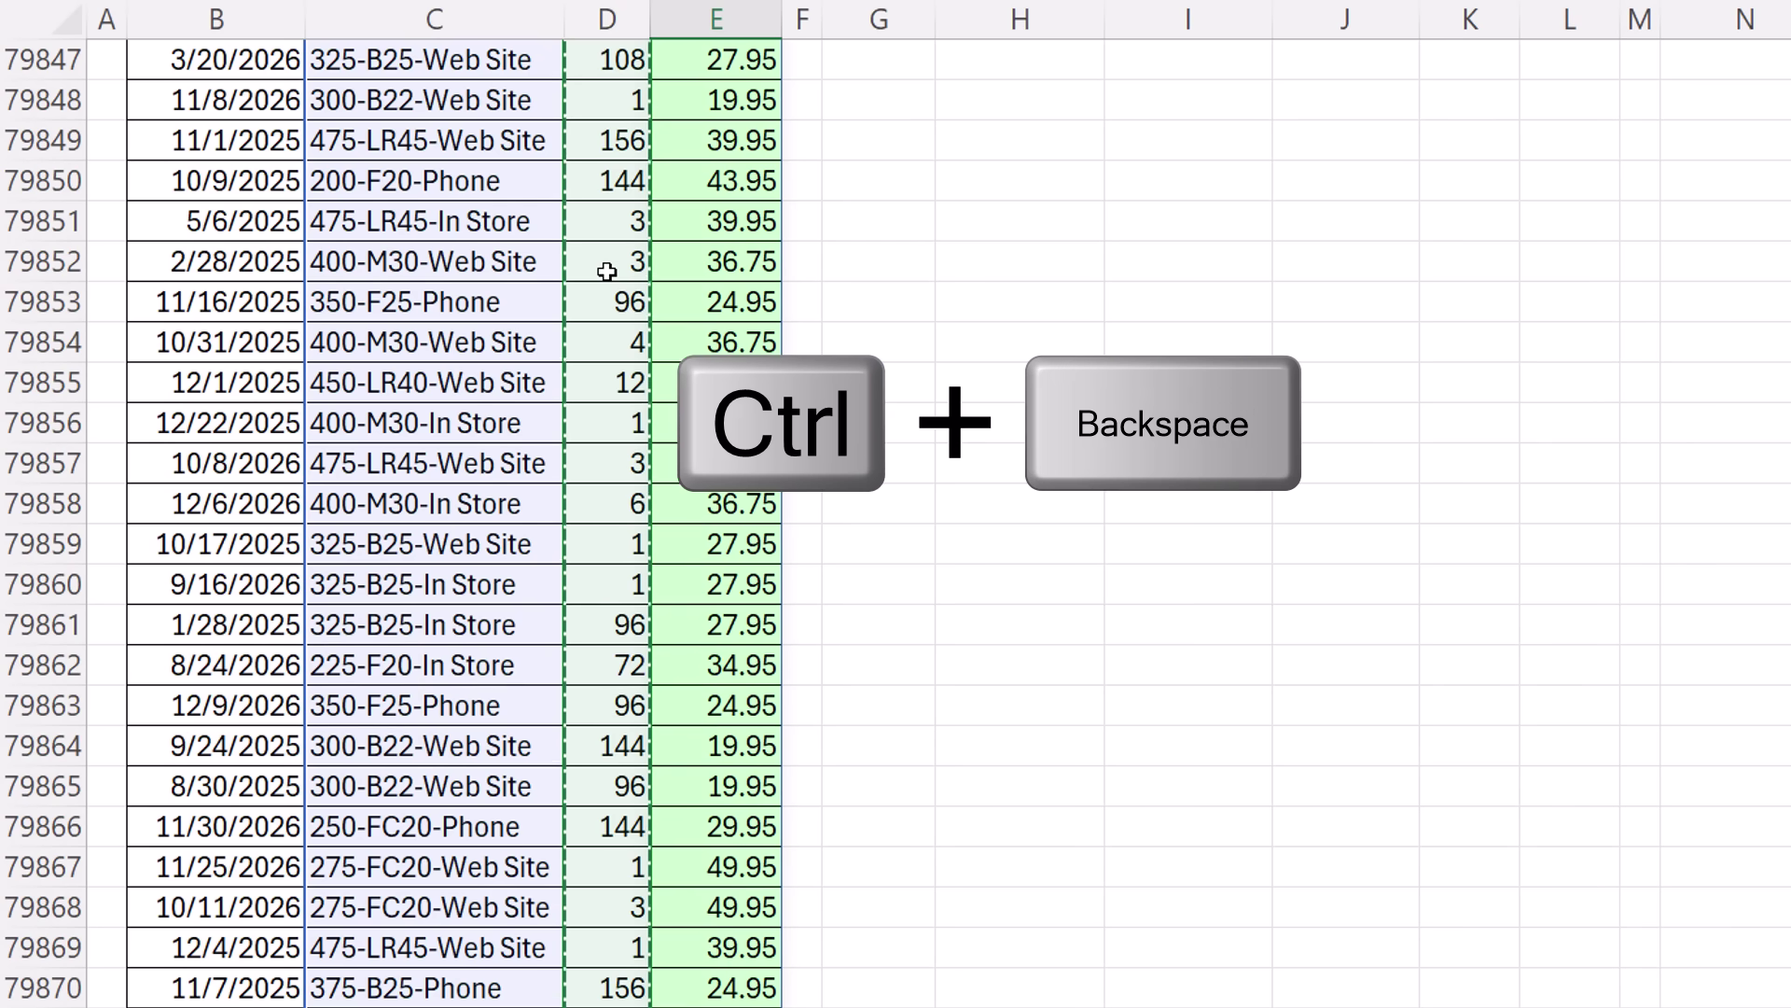
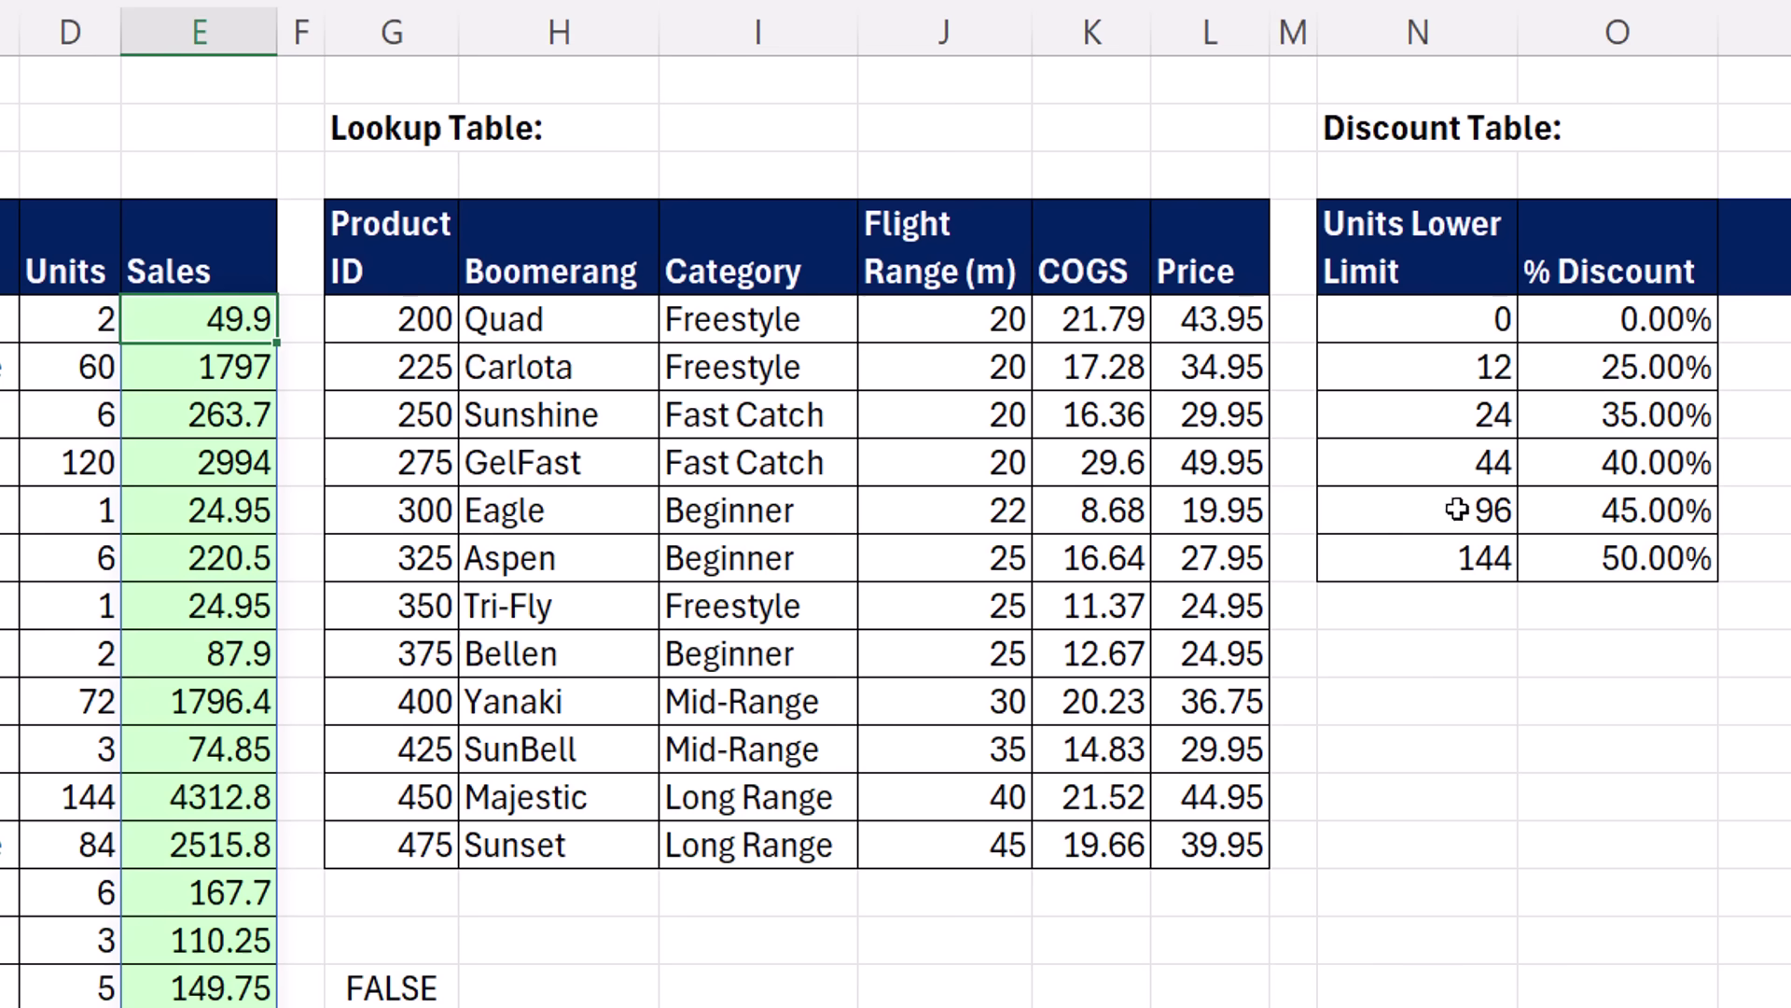
Multiply the E5 formula by a LOOKUP with units D5:D79871 as lookup values and discount table N5:O10 as array
key("F2")
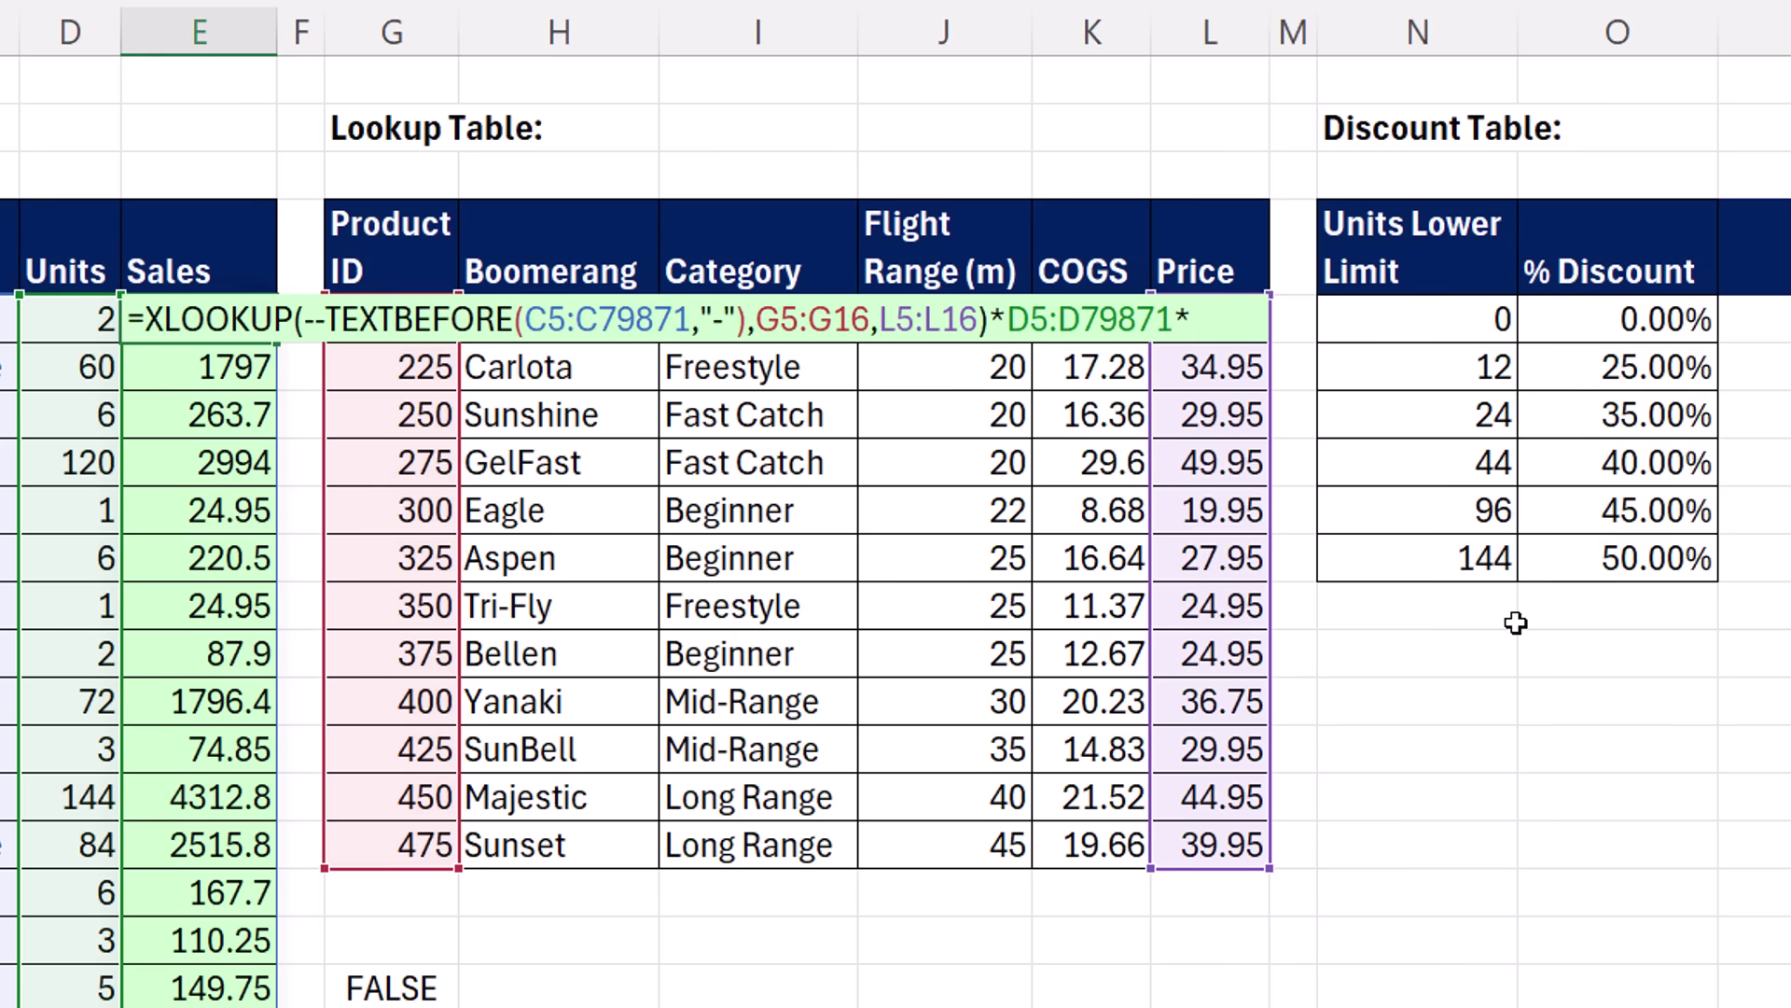
type("oo")
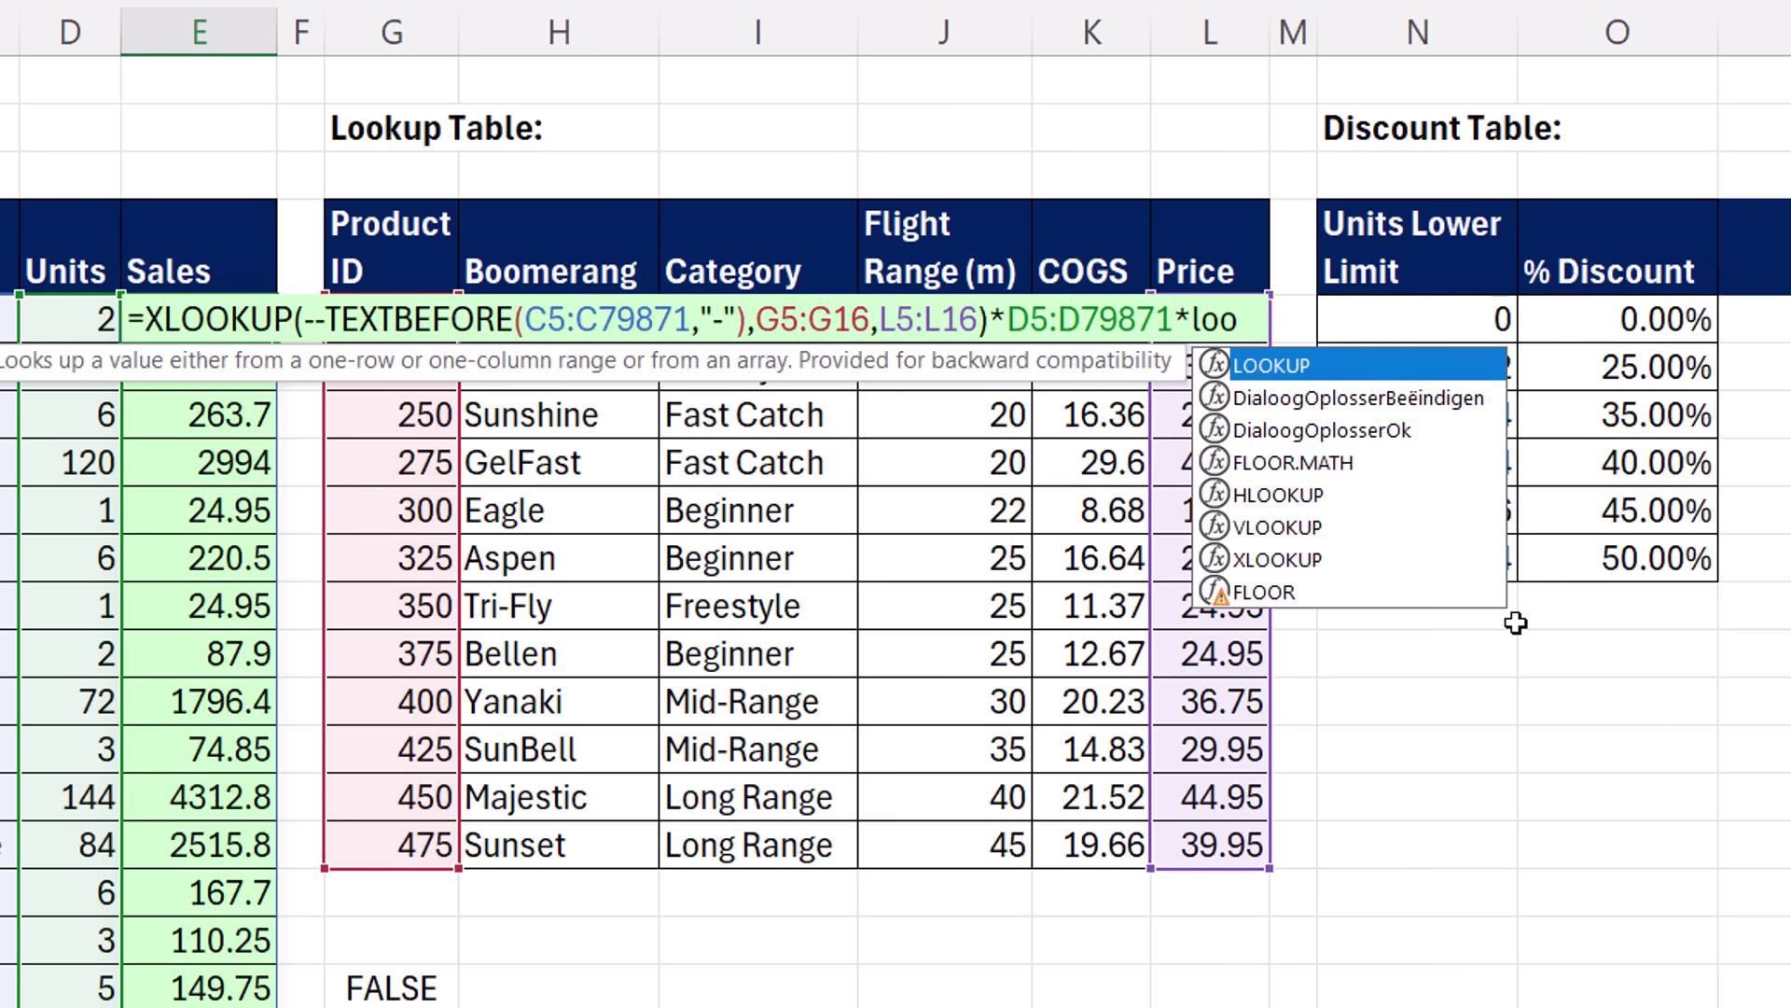
key("Tab")
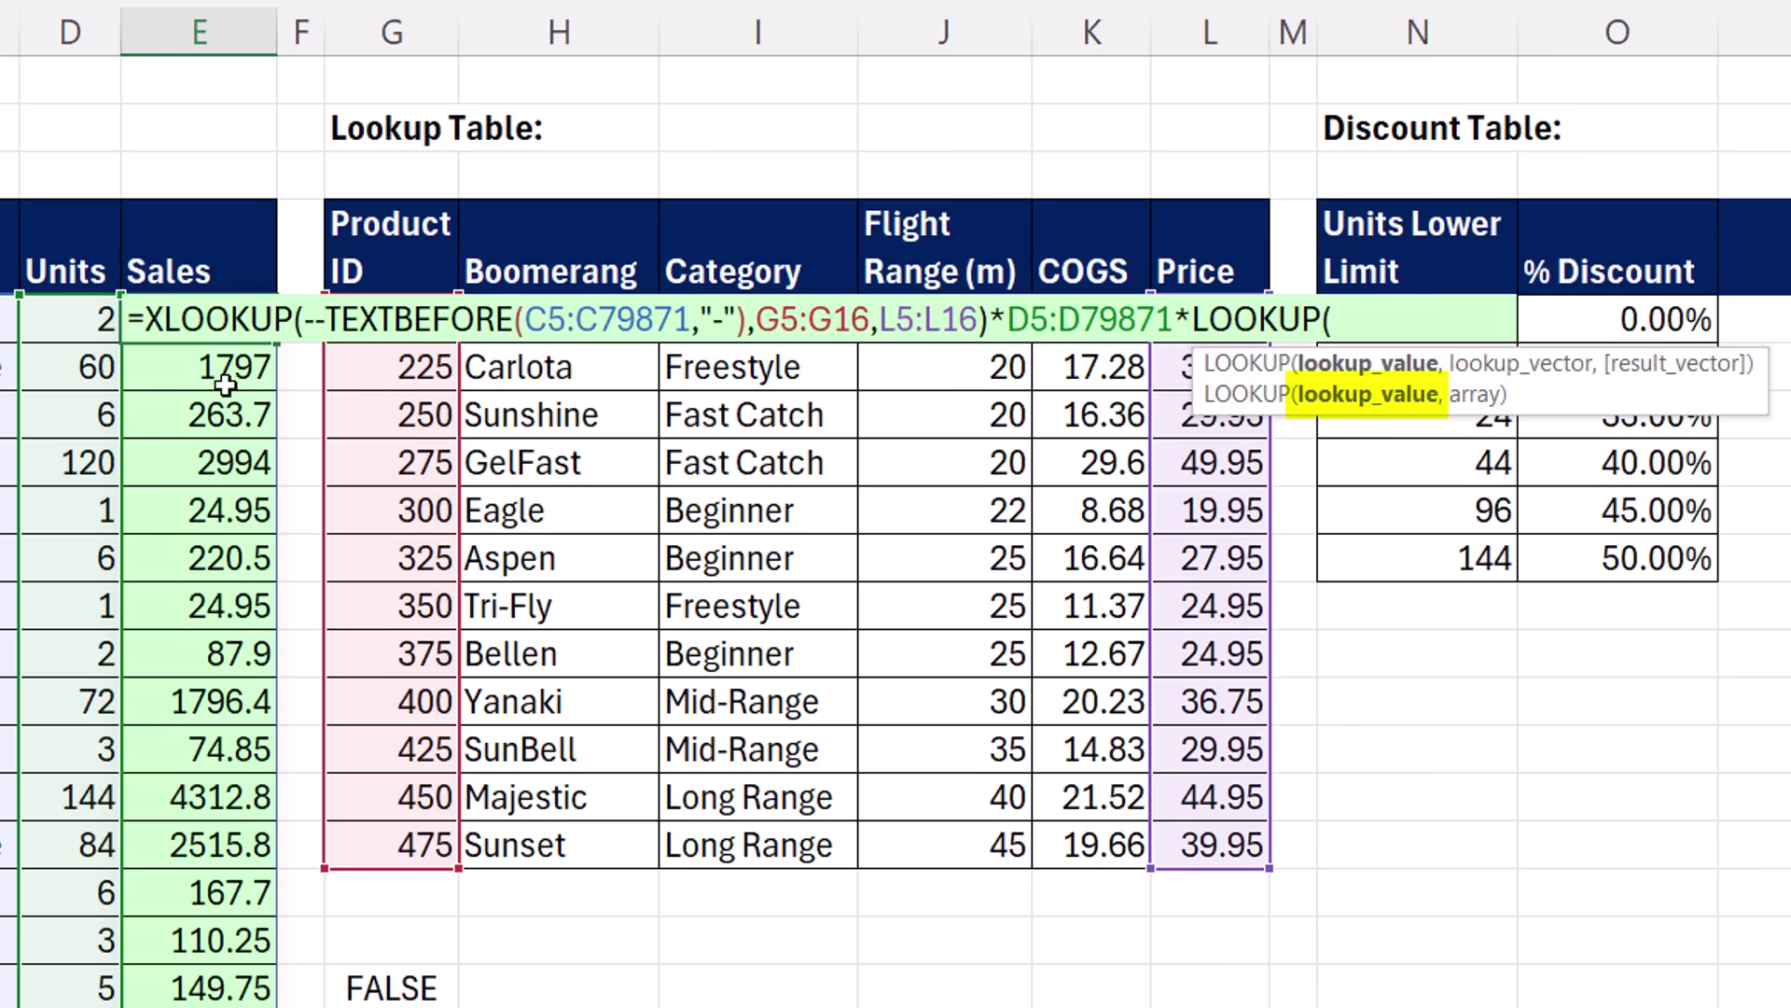
left_click(47, 321)
key("ctrl+shift+Down")
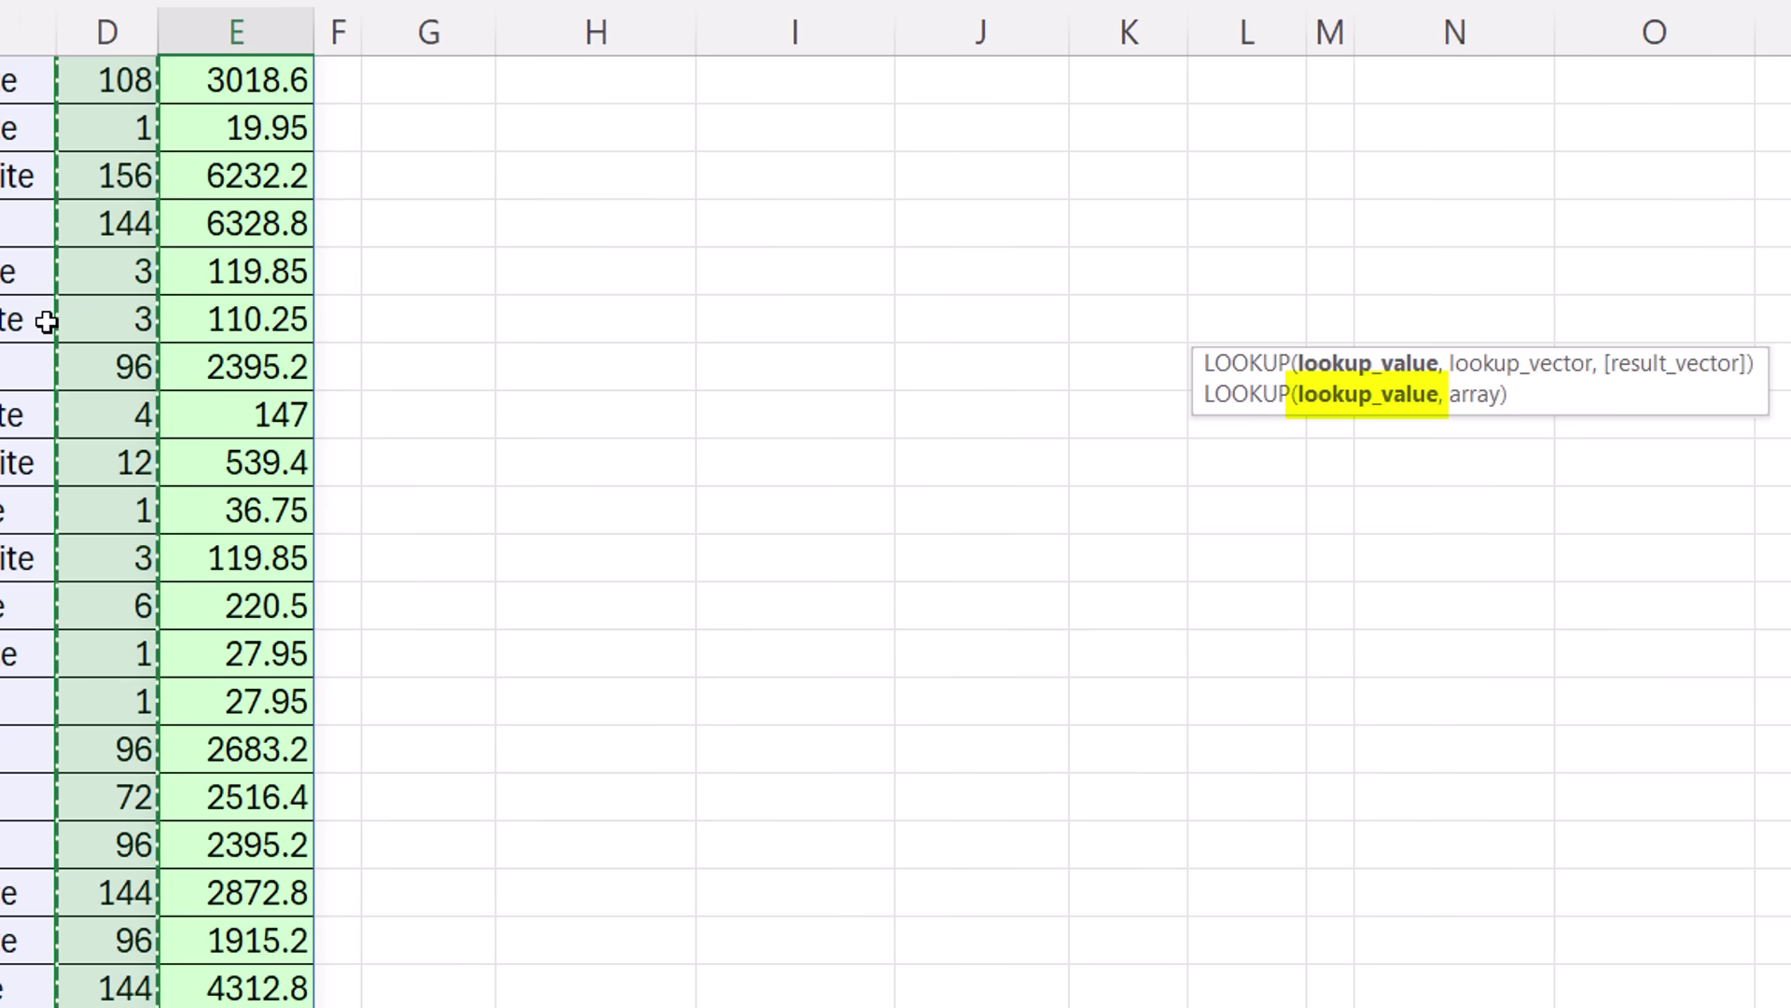
key("ctrl+BackSpace")
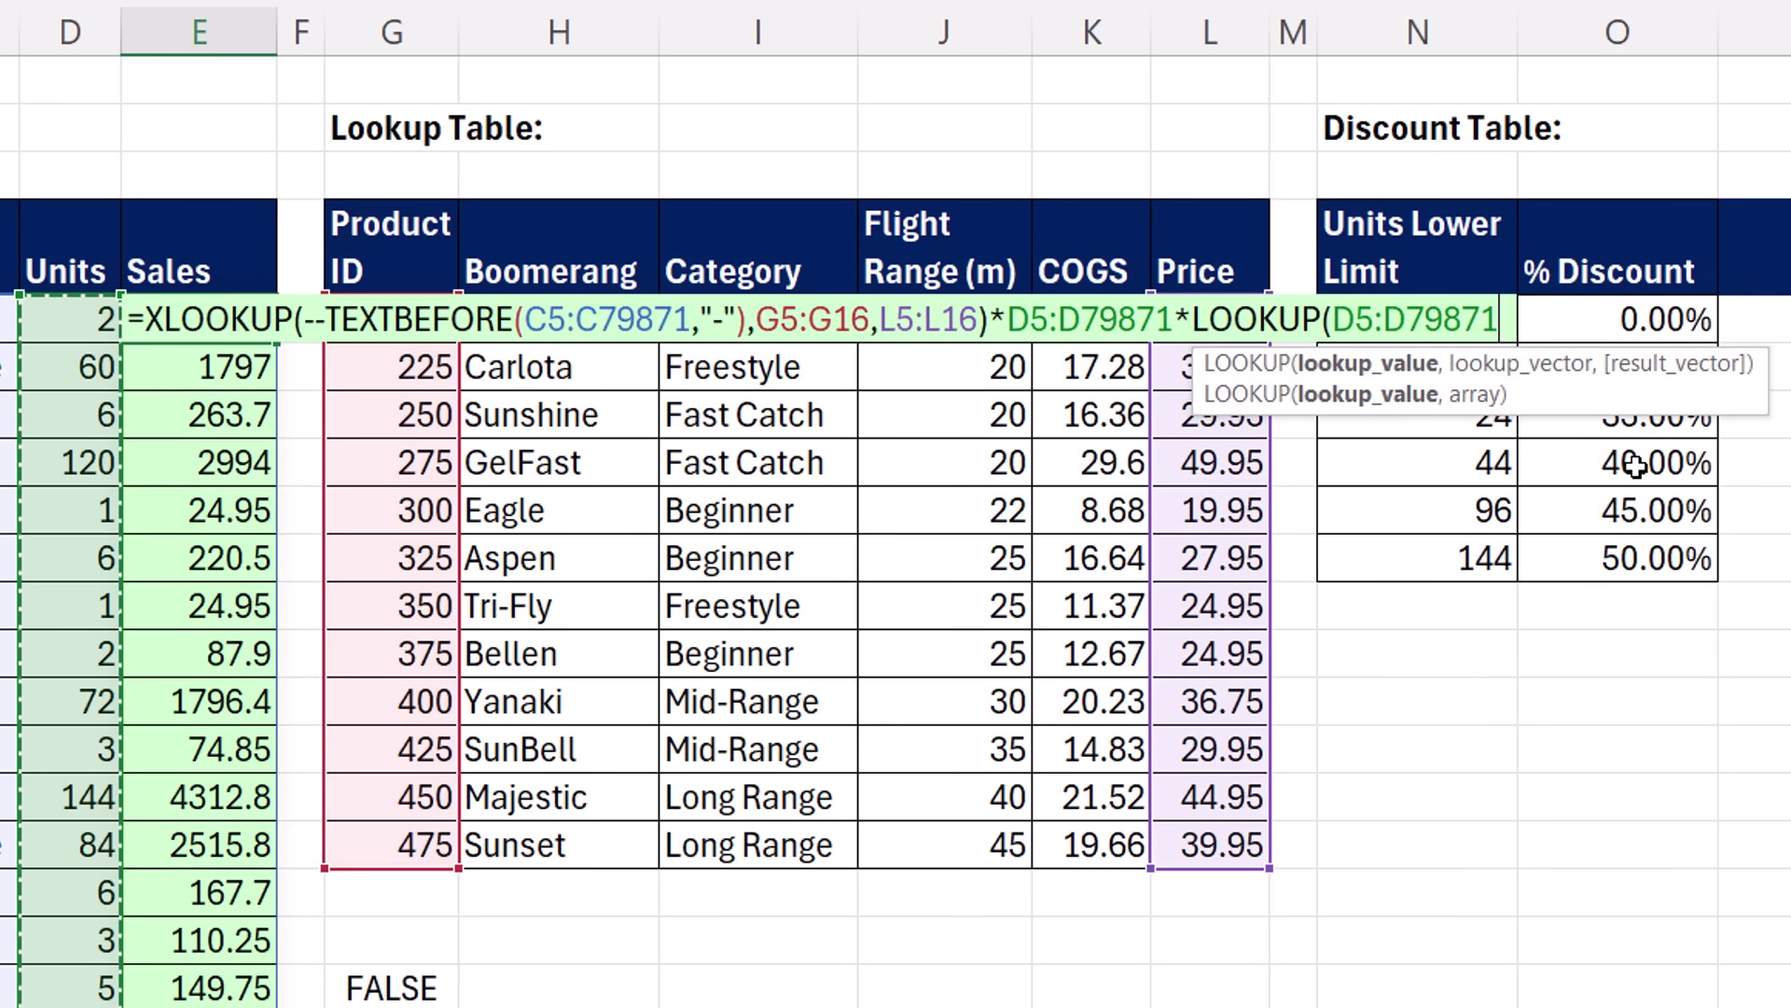
type(",")
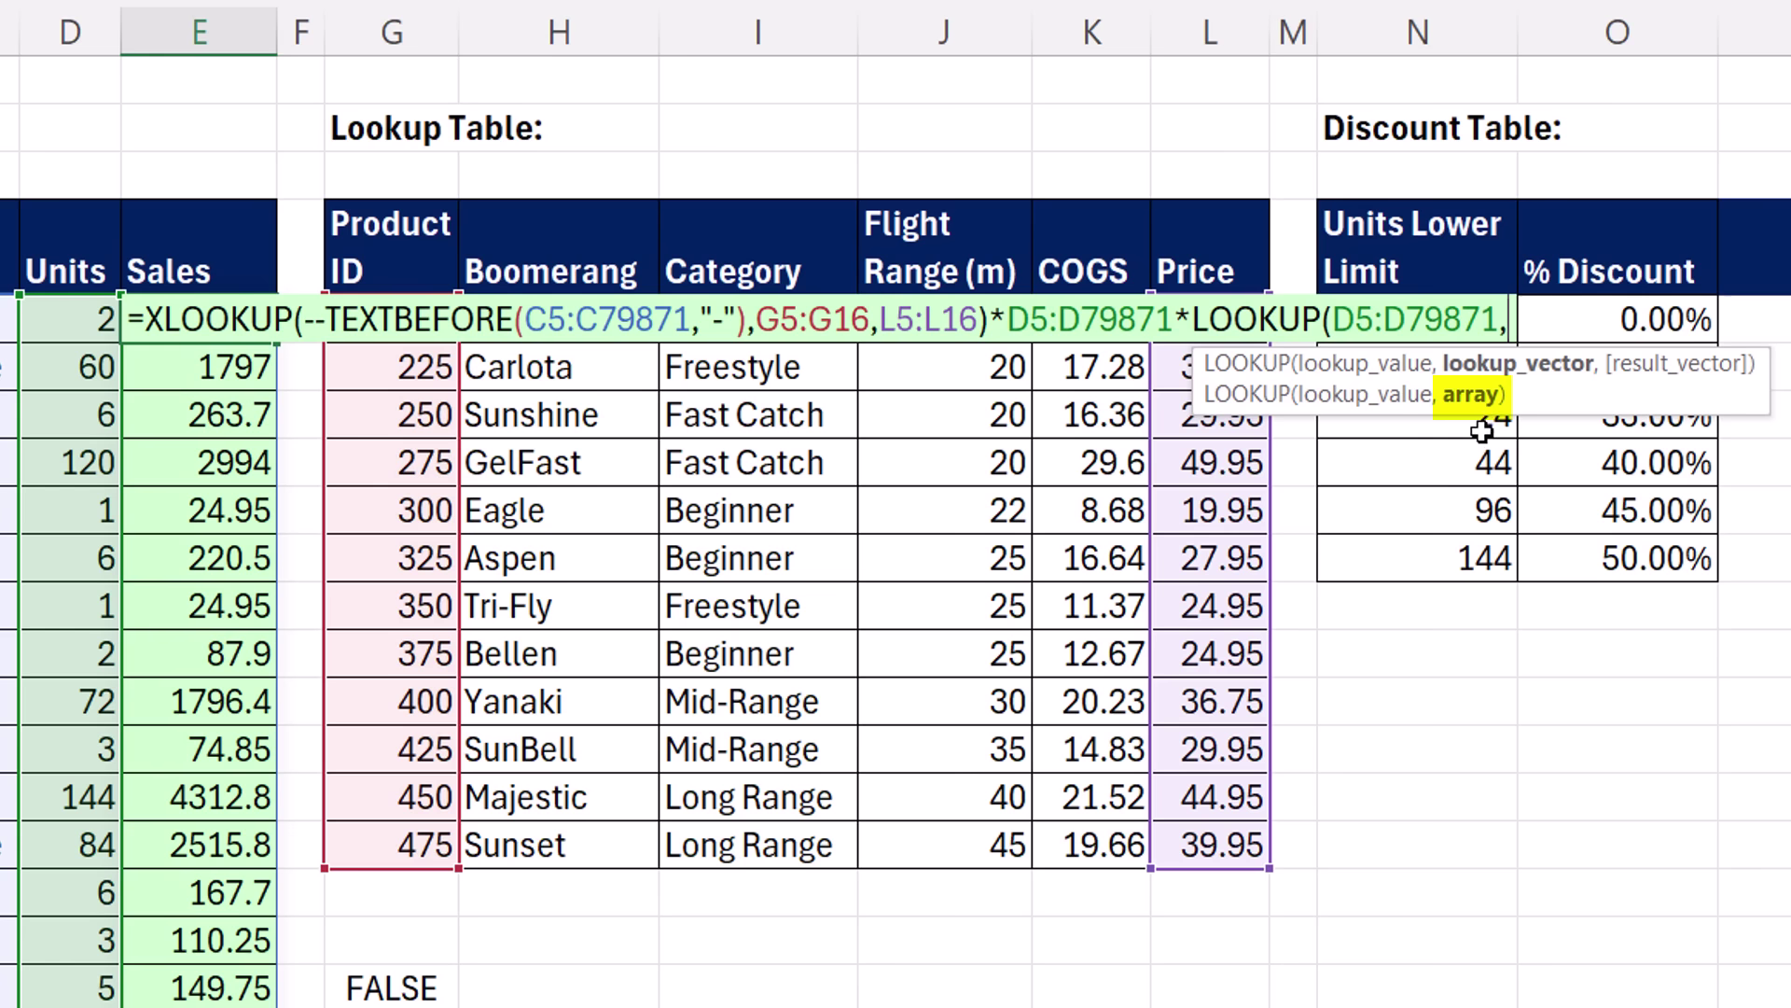
left_click_drag(1670, 558, 1436, 332)
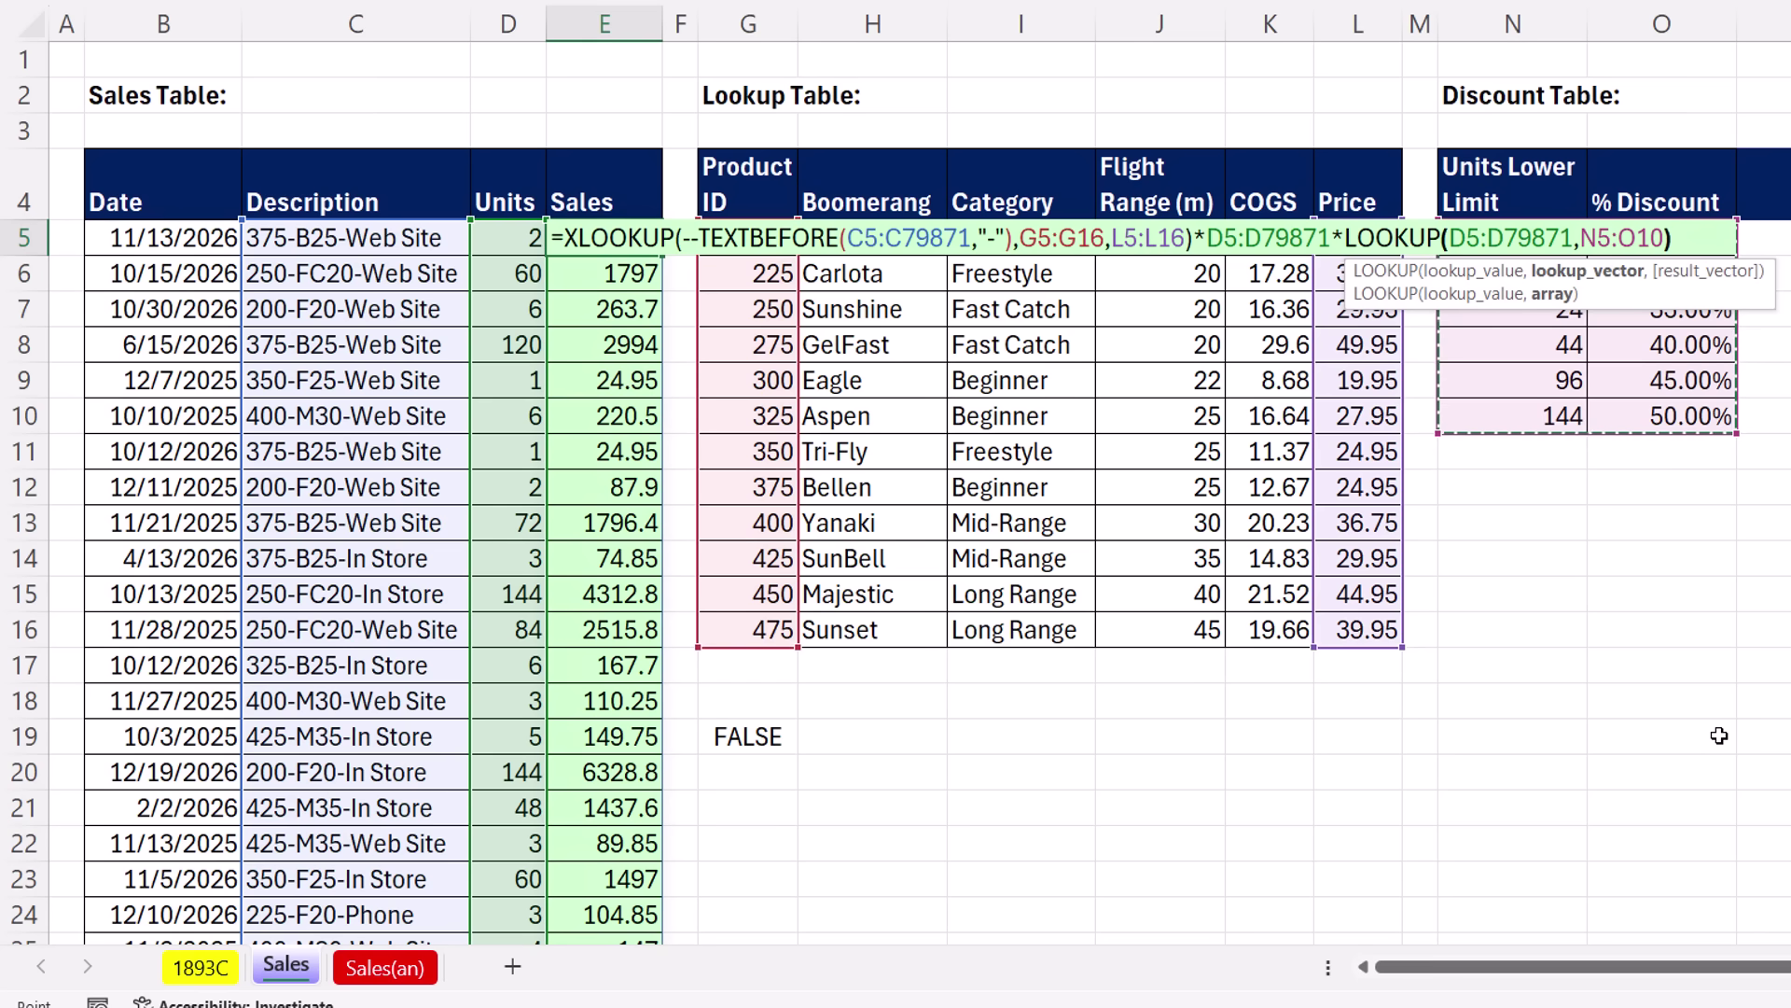
type(")")
key("ctrl+Return")
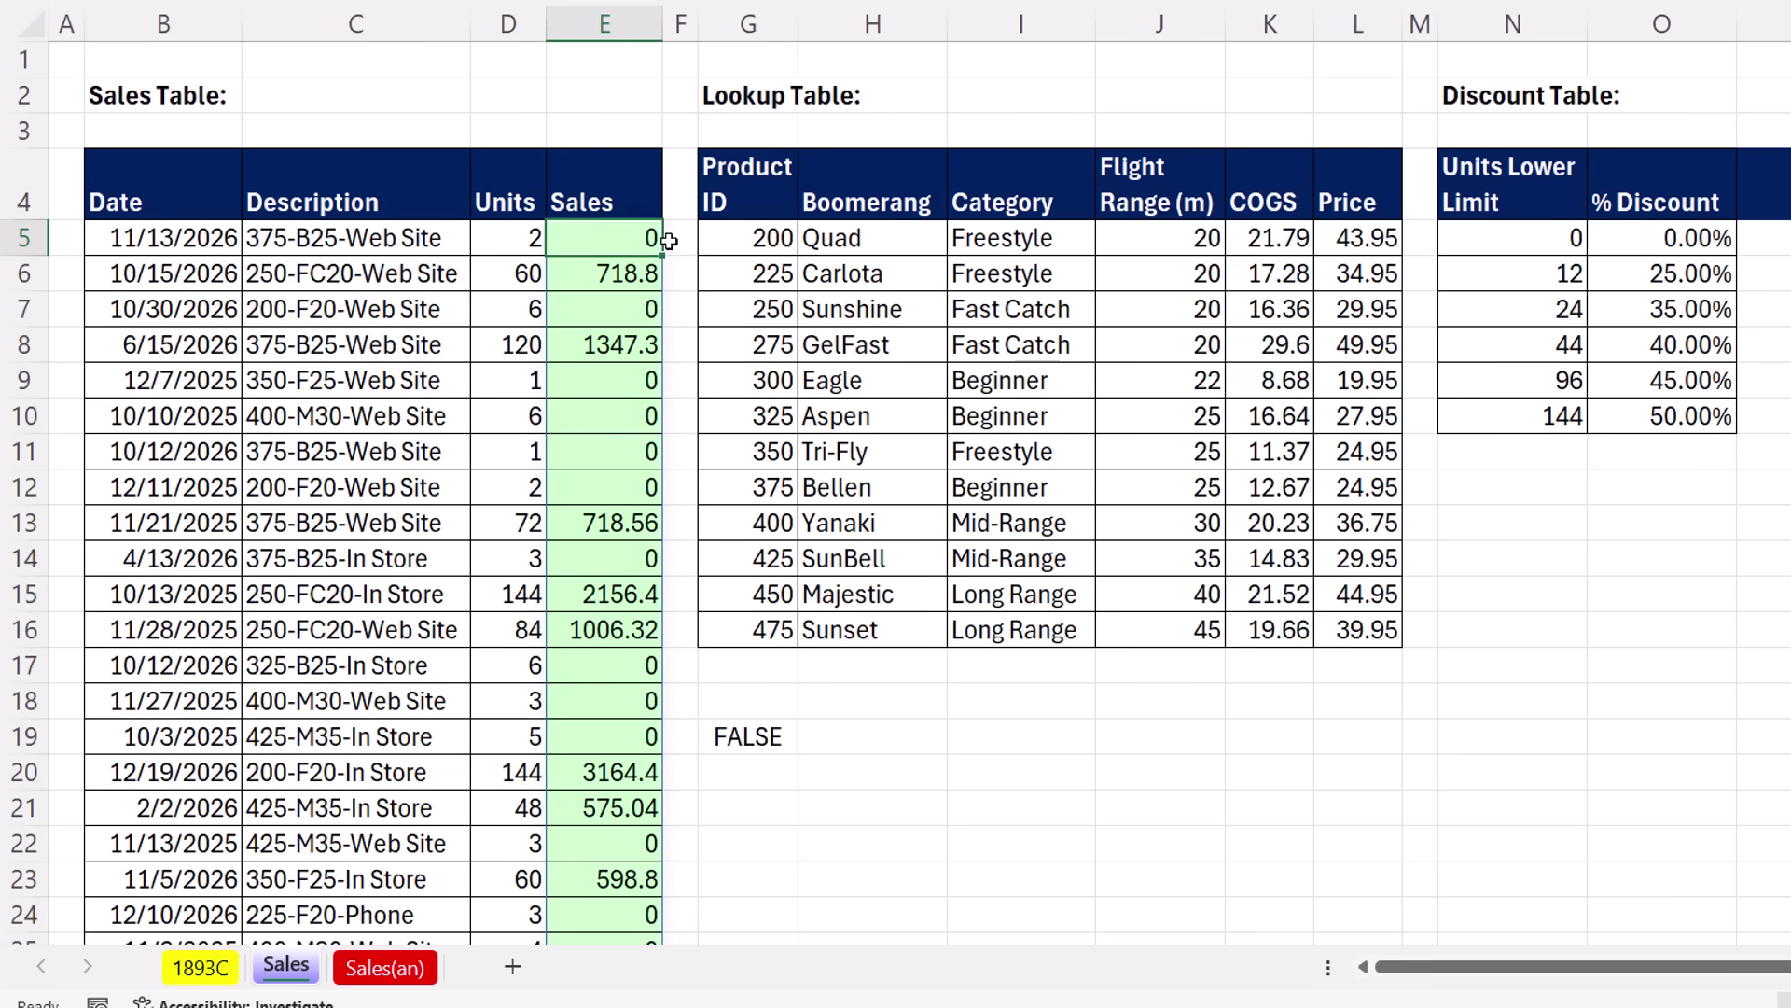
Change the discount factor in the E5 formula to (1-LOOKUP(D5:D79871,N5:O10)) so sales are net of the discount
left_click(587, 353)
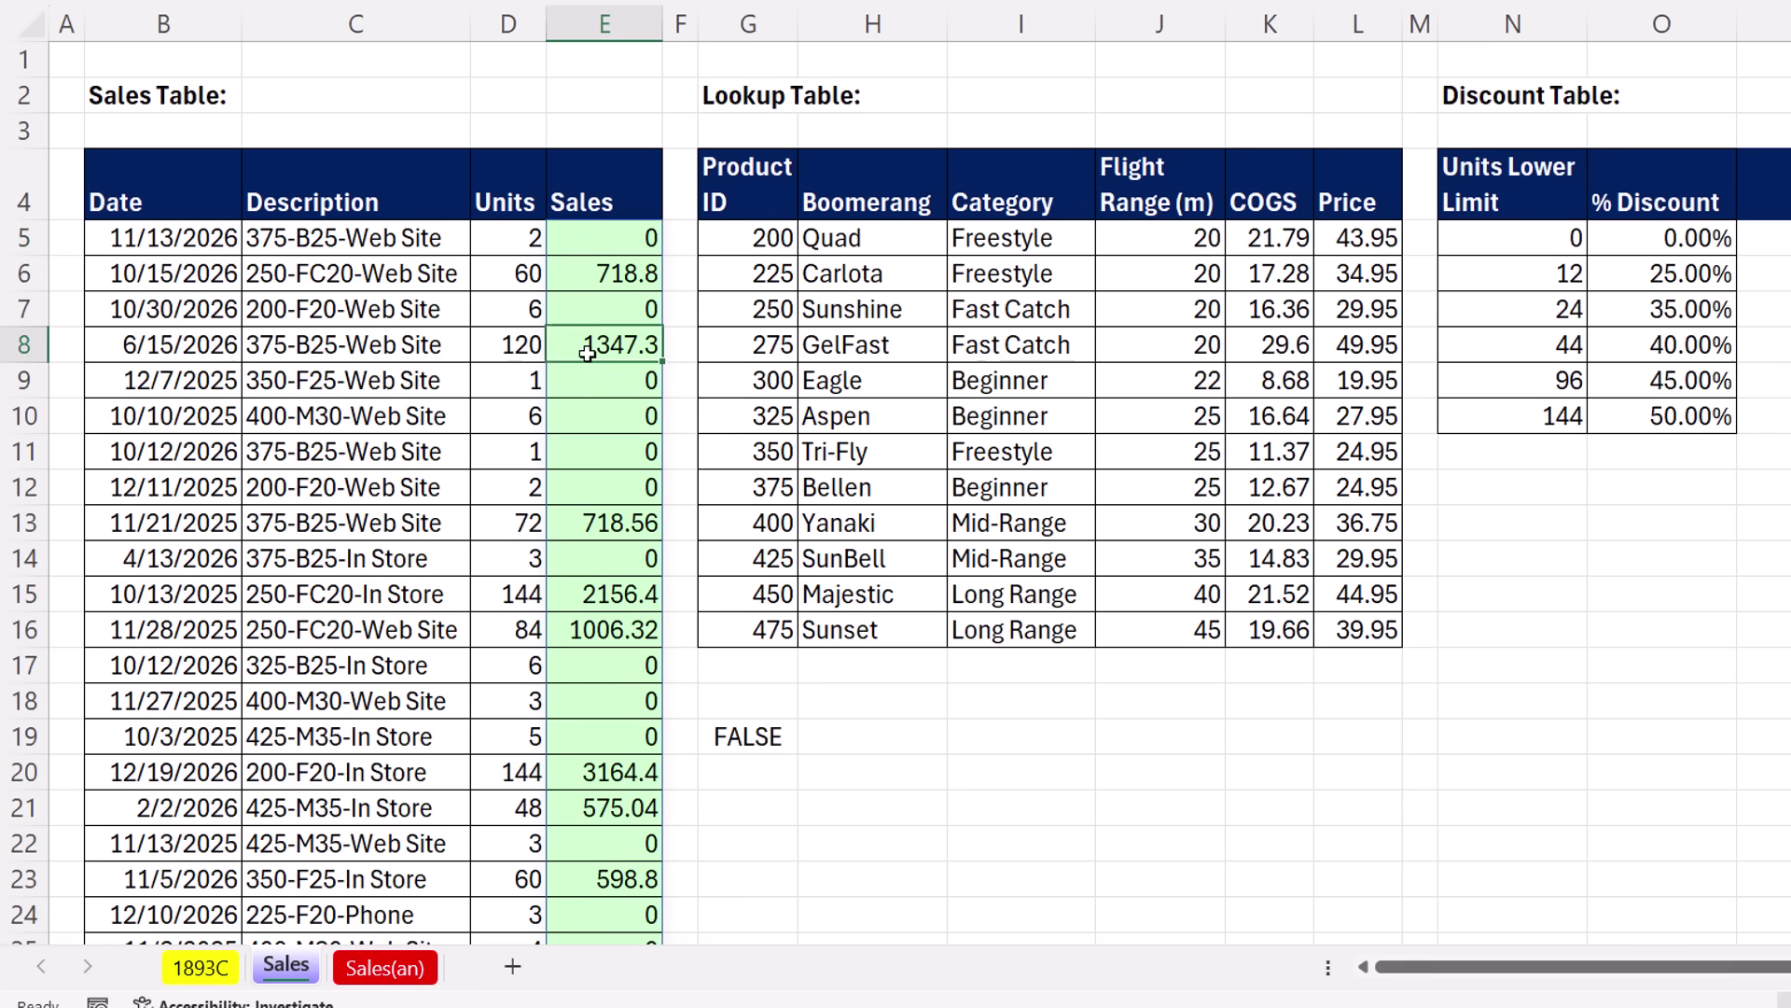
left_click(630, 237)
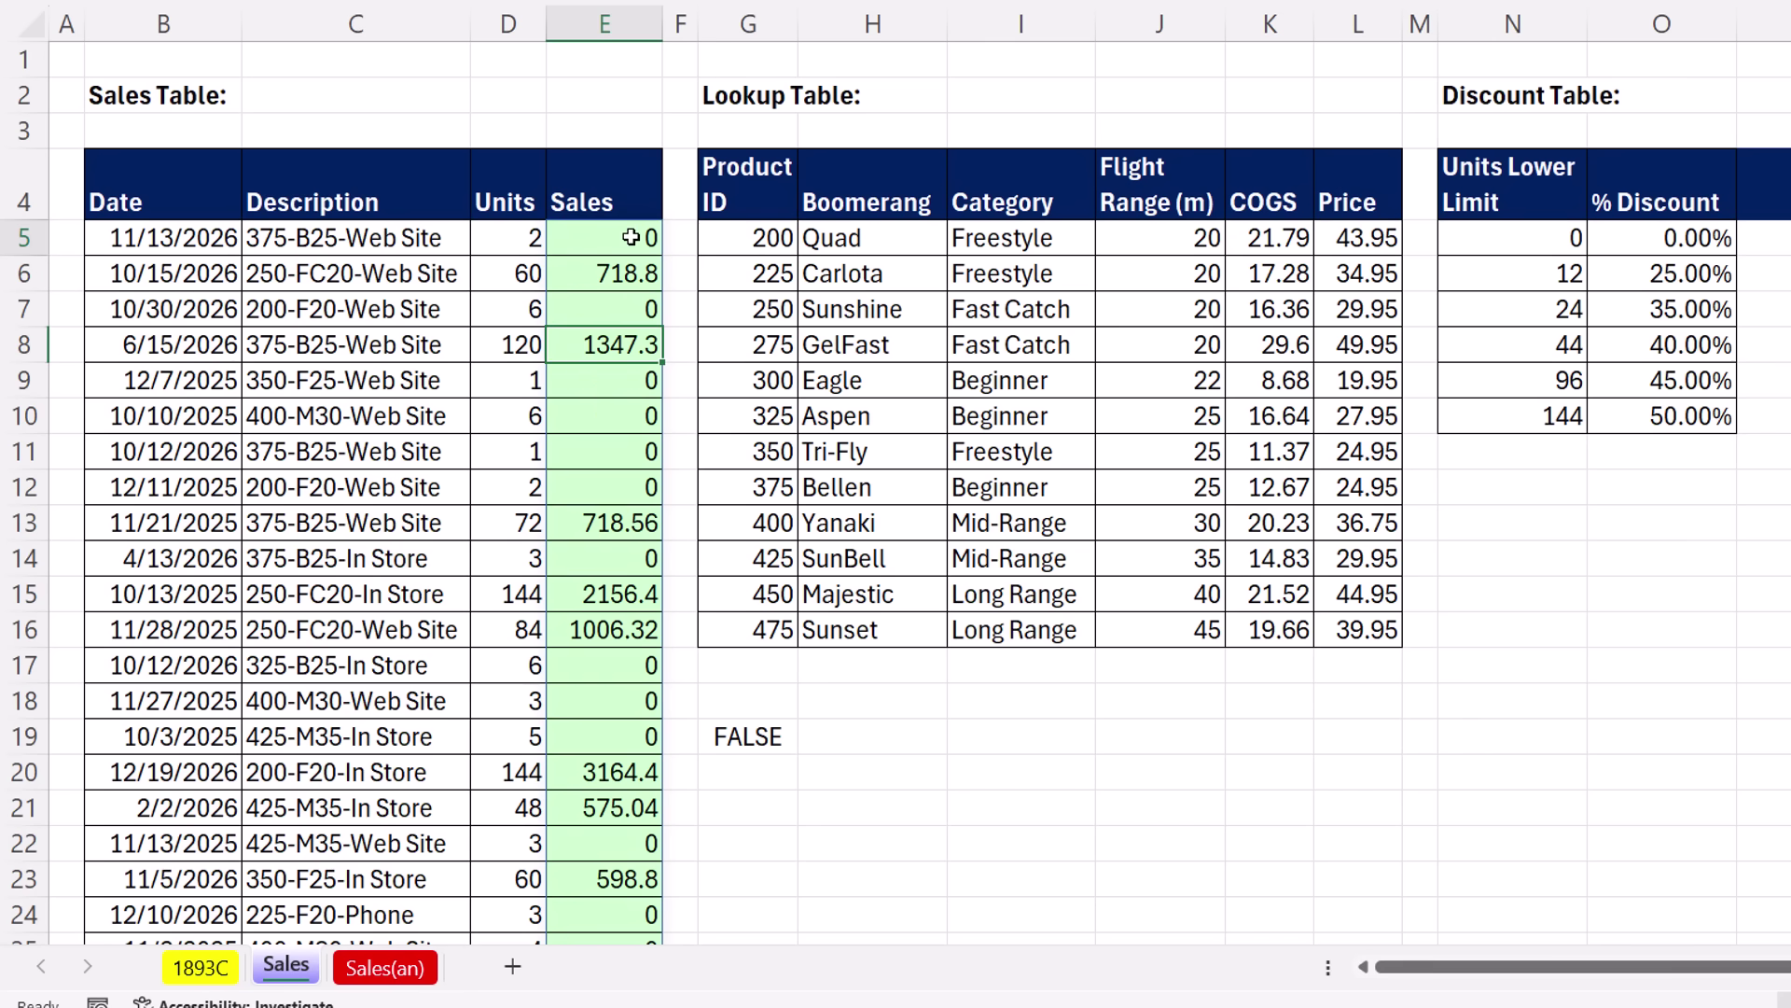
key("F2")
left_click(630, 237)
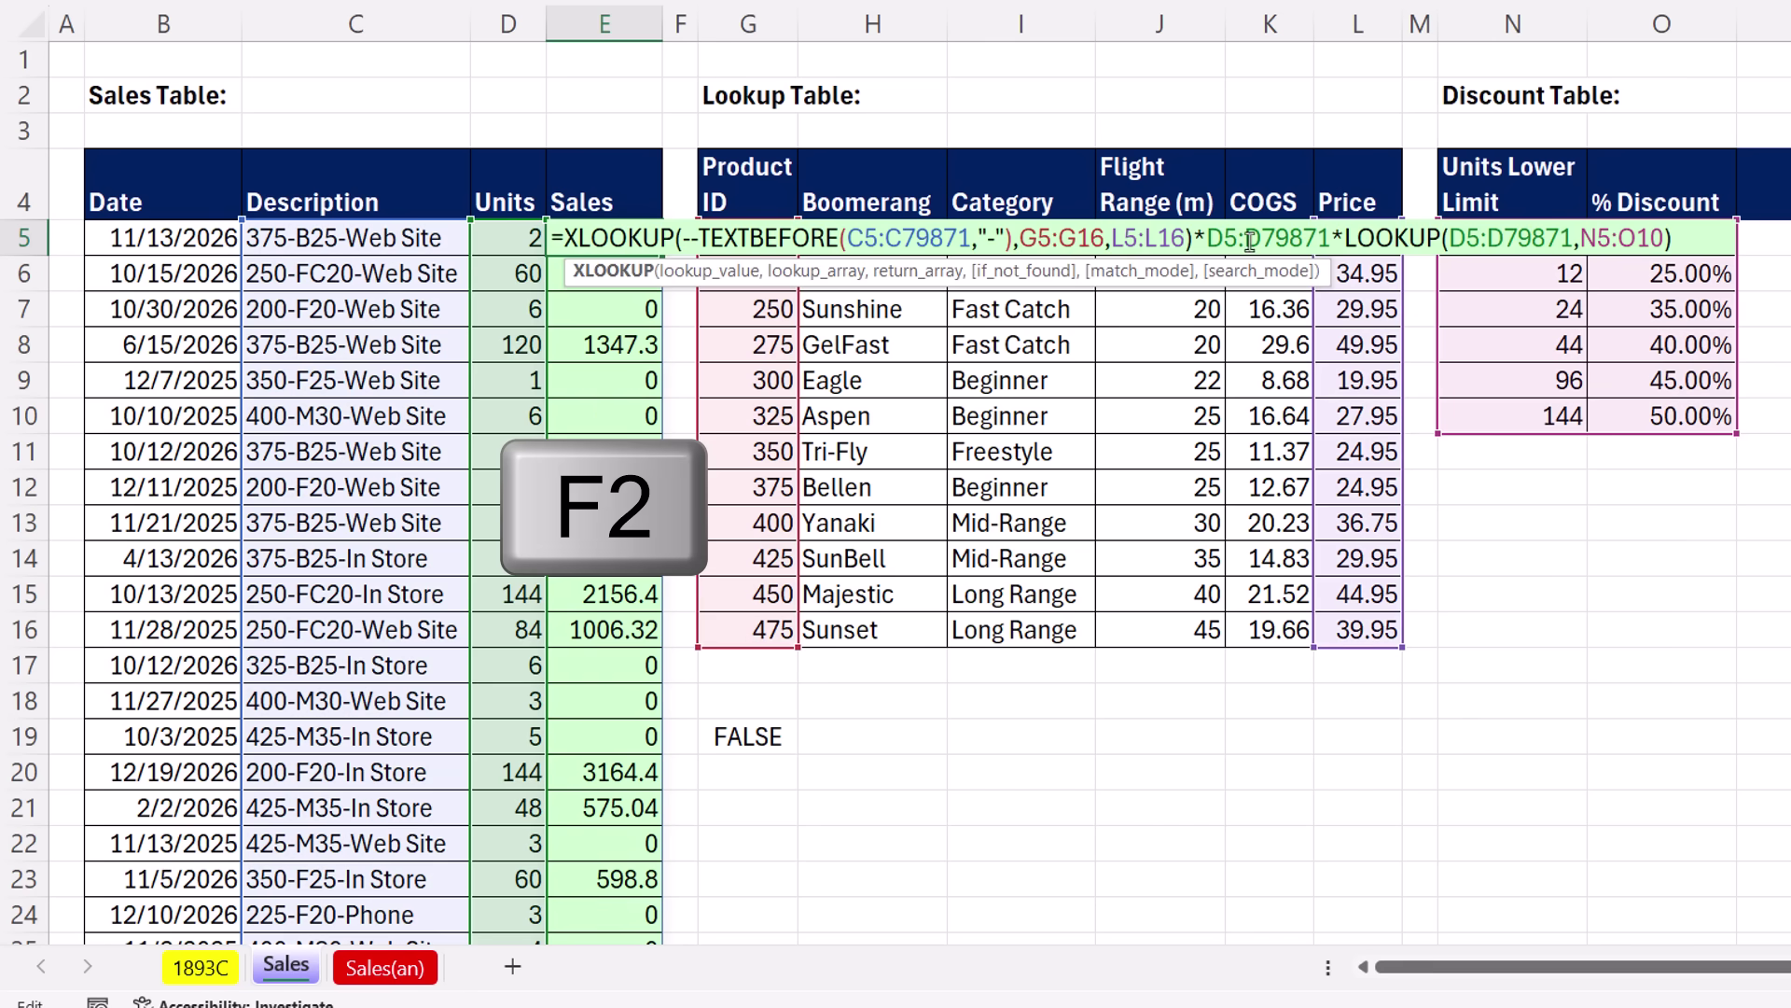
left_click(1343, 237)
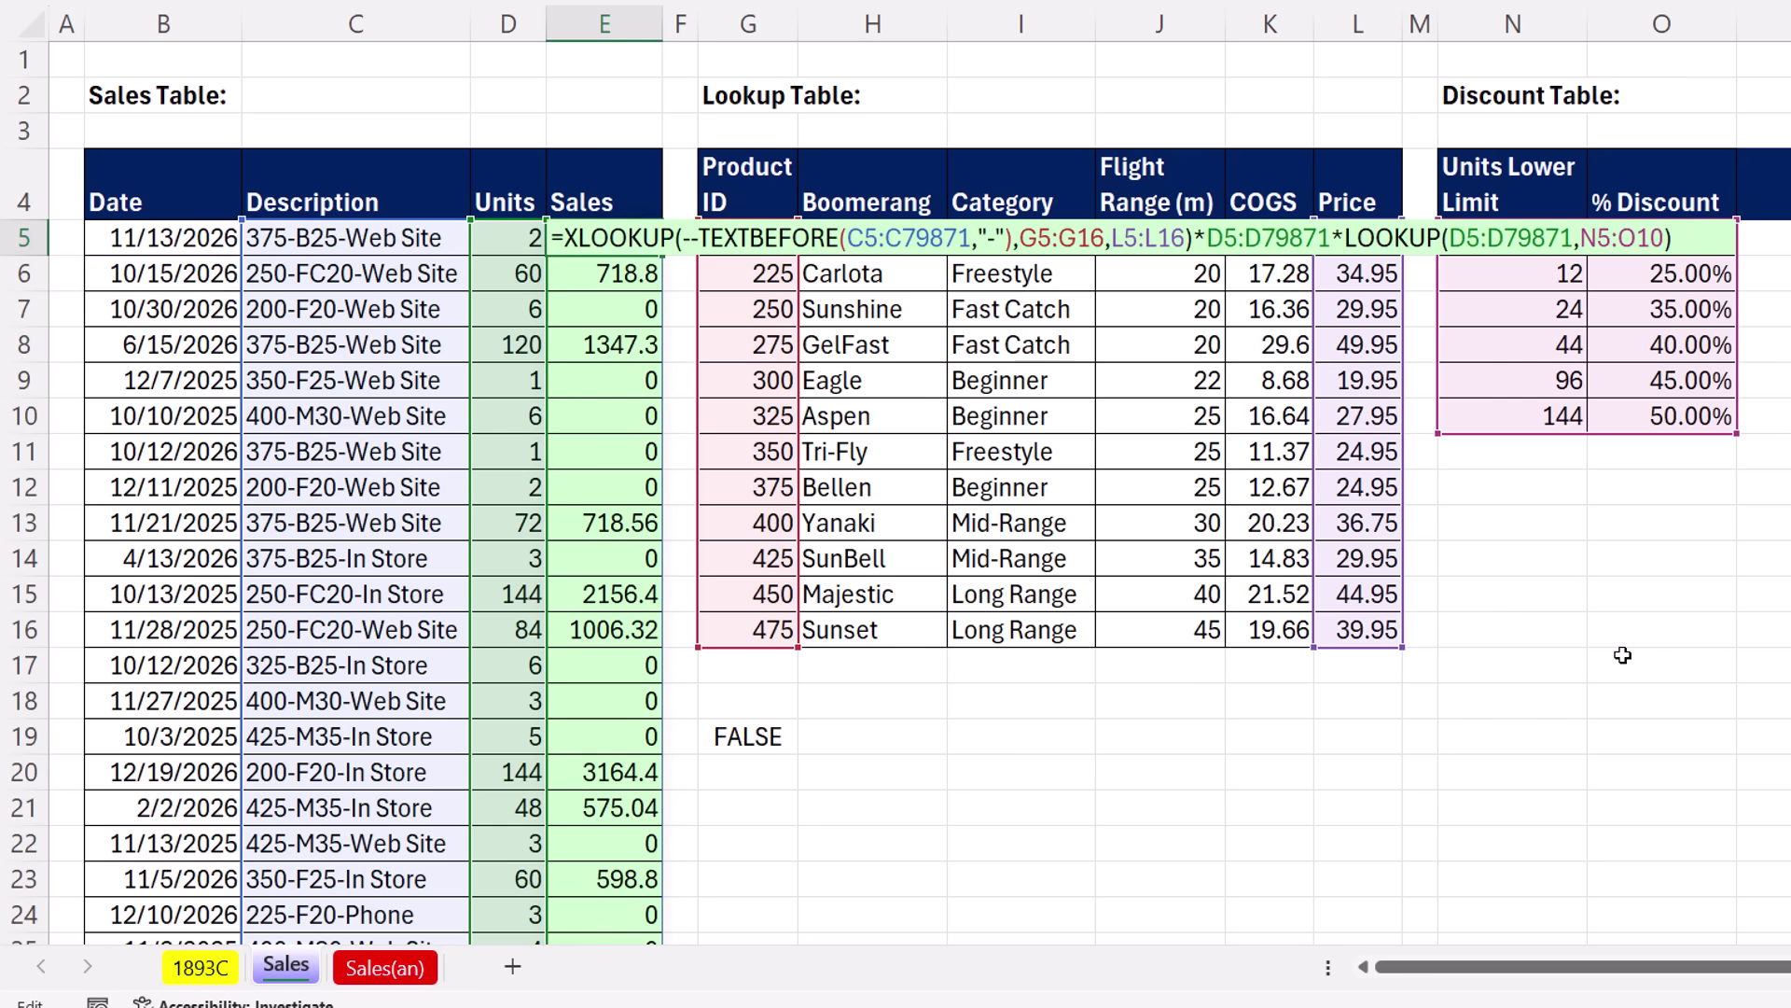
type("(")
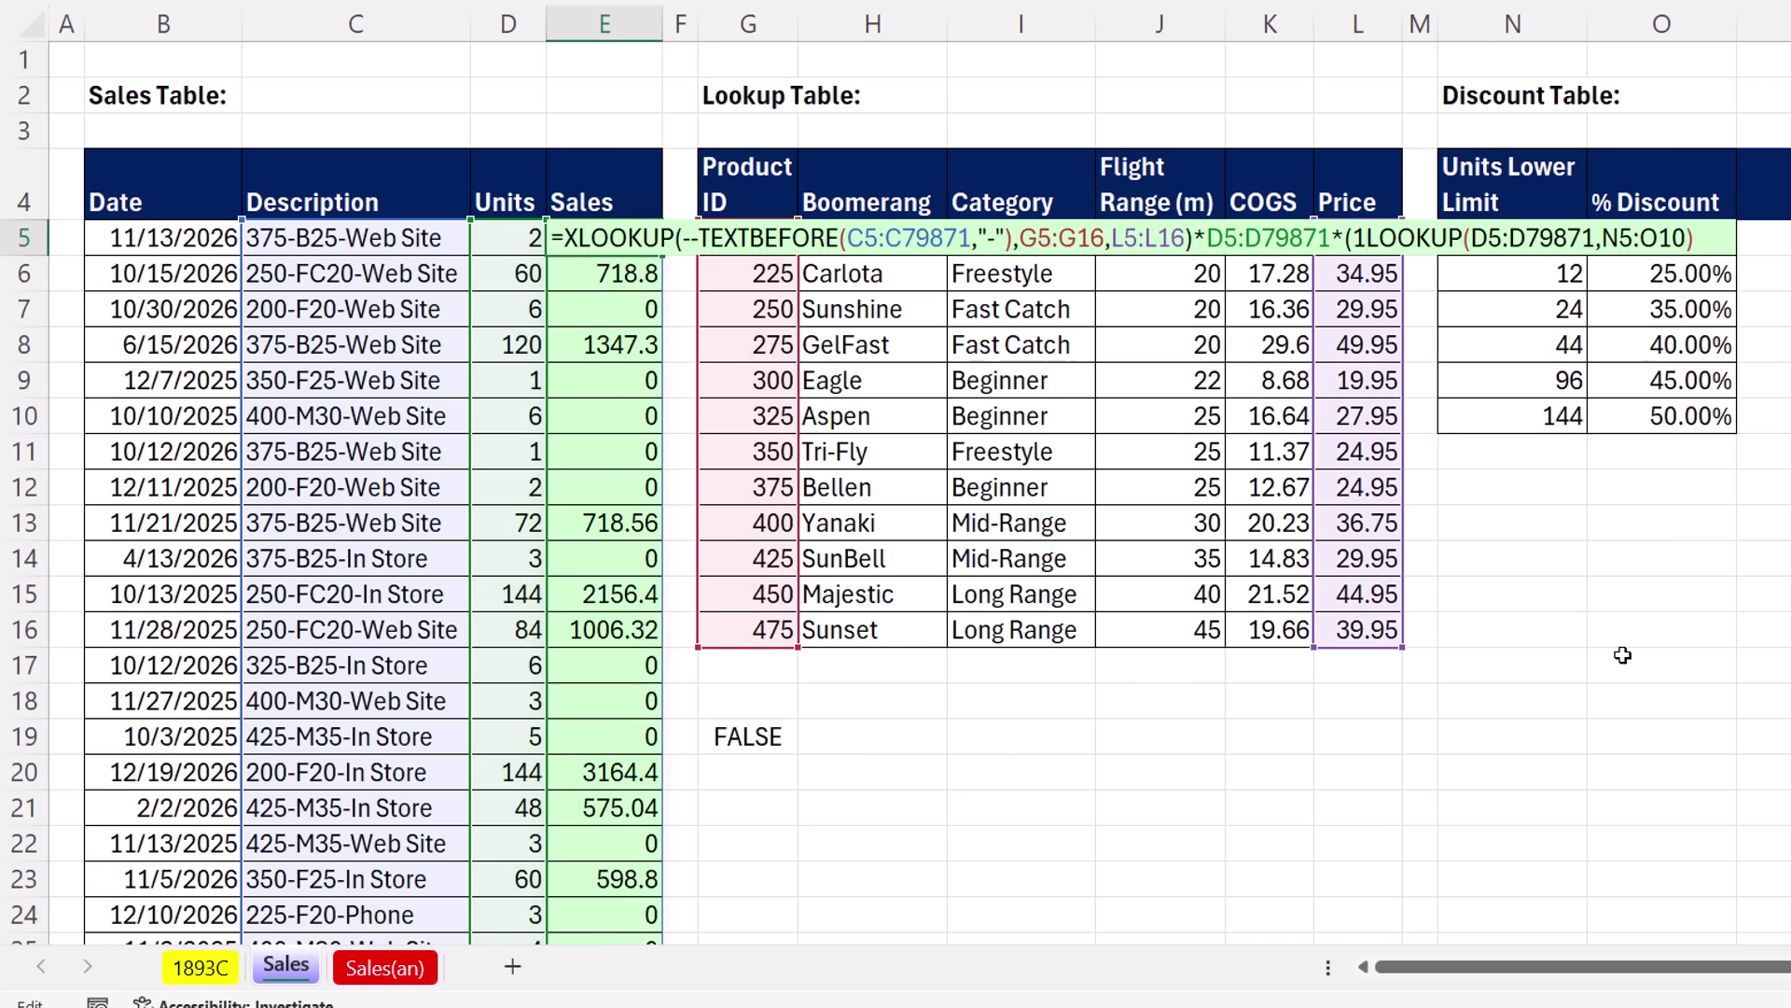
type("1-")
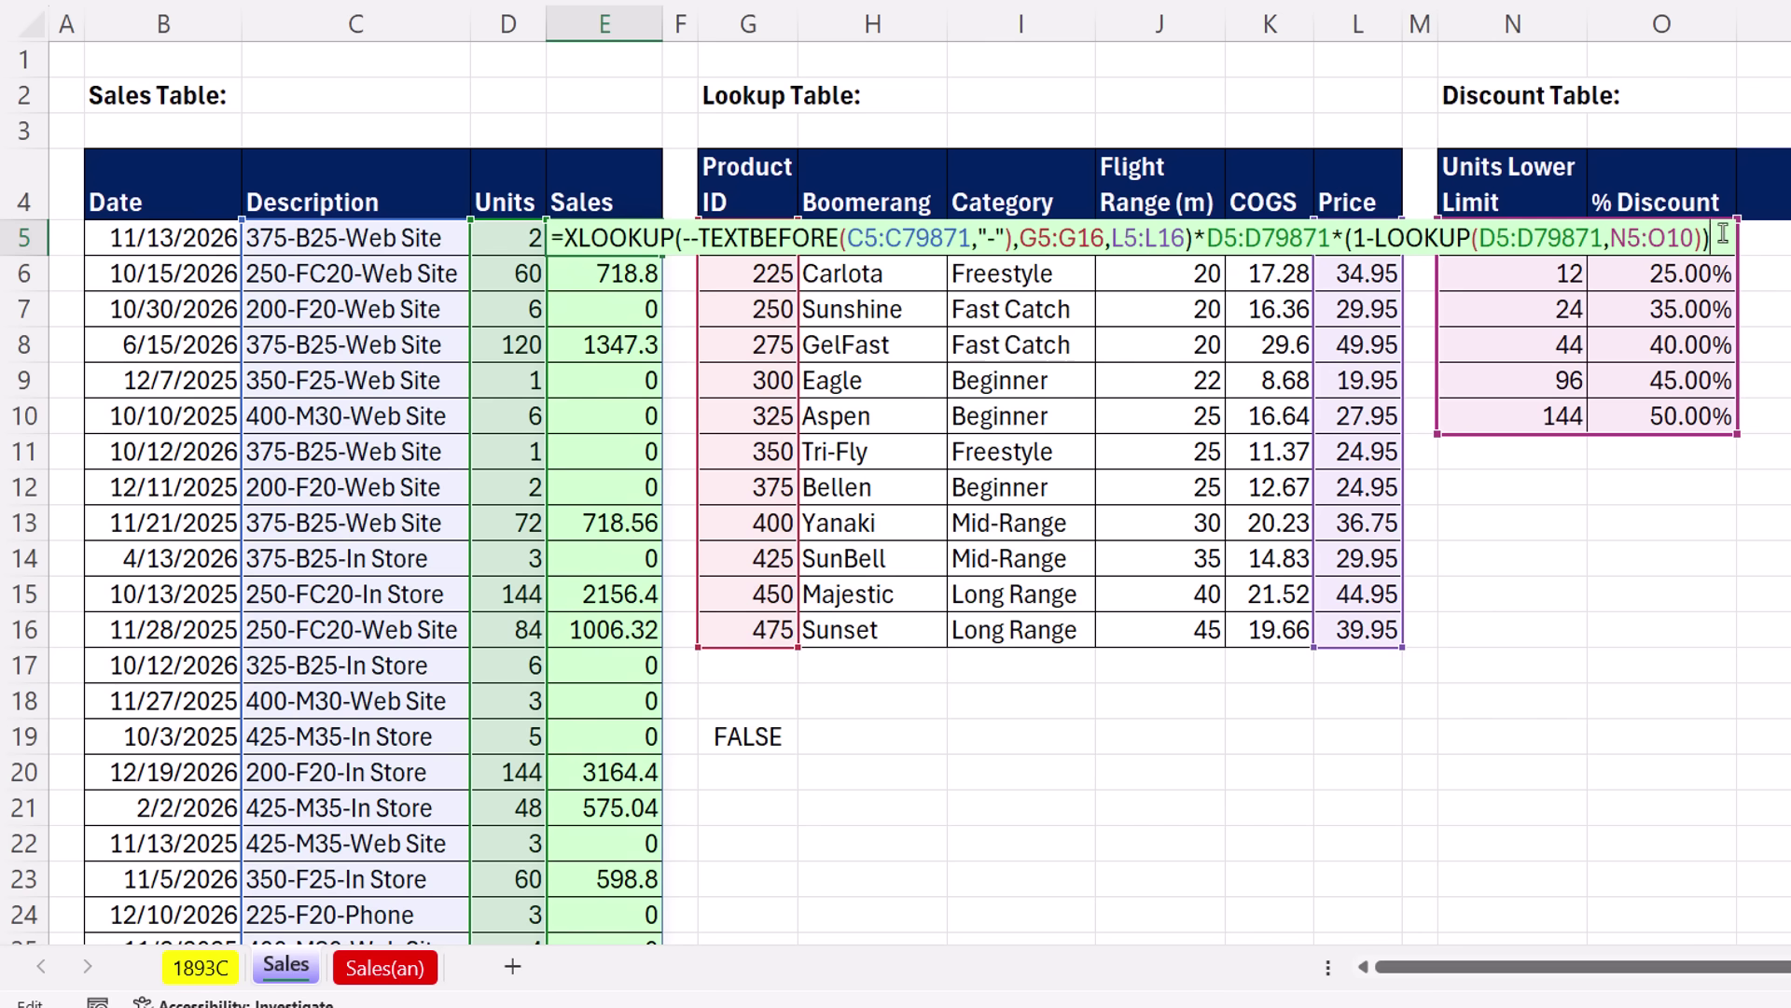
key("ctrl+Return")
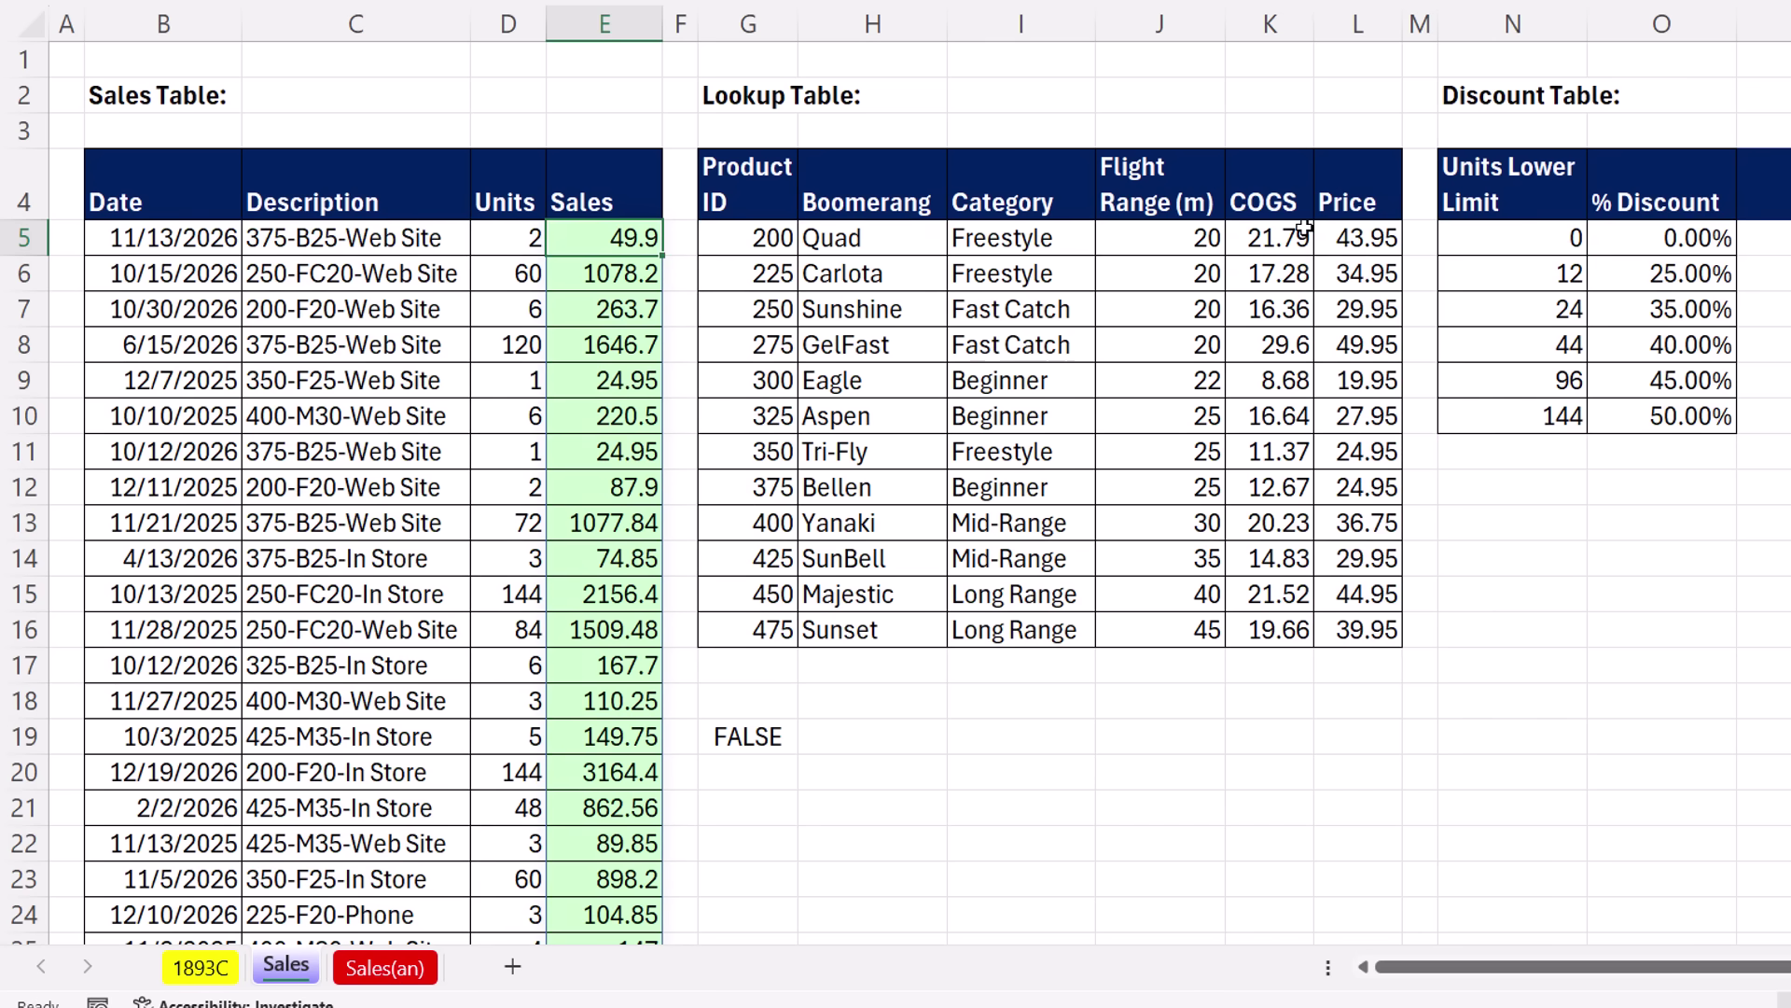
Open the finished Sales formula in E5 to review its references
double_click(630, 242)
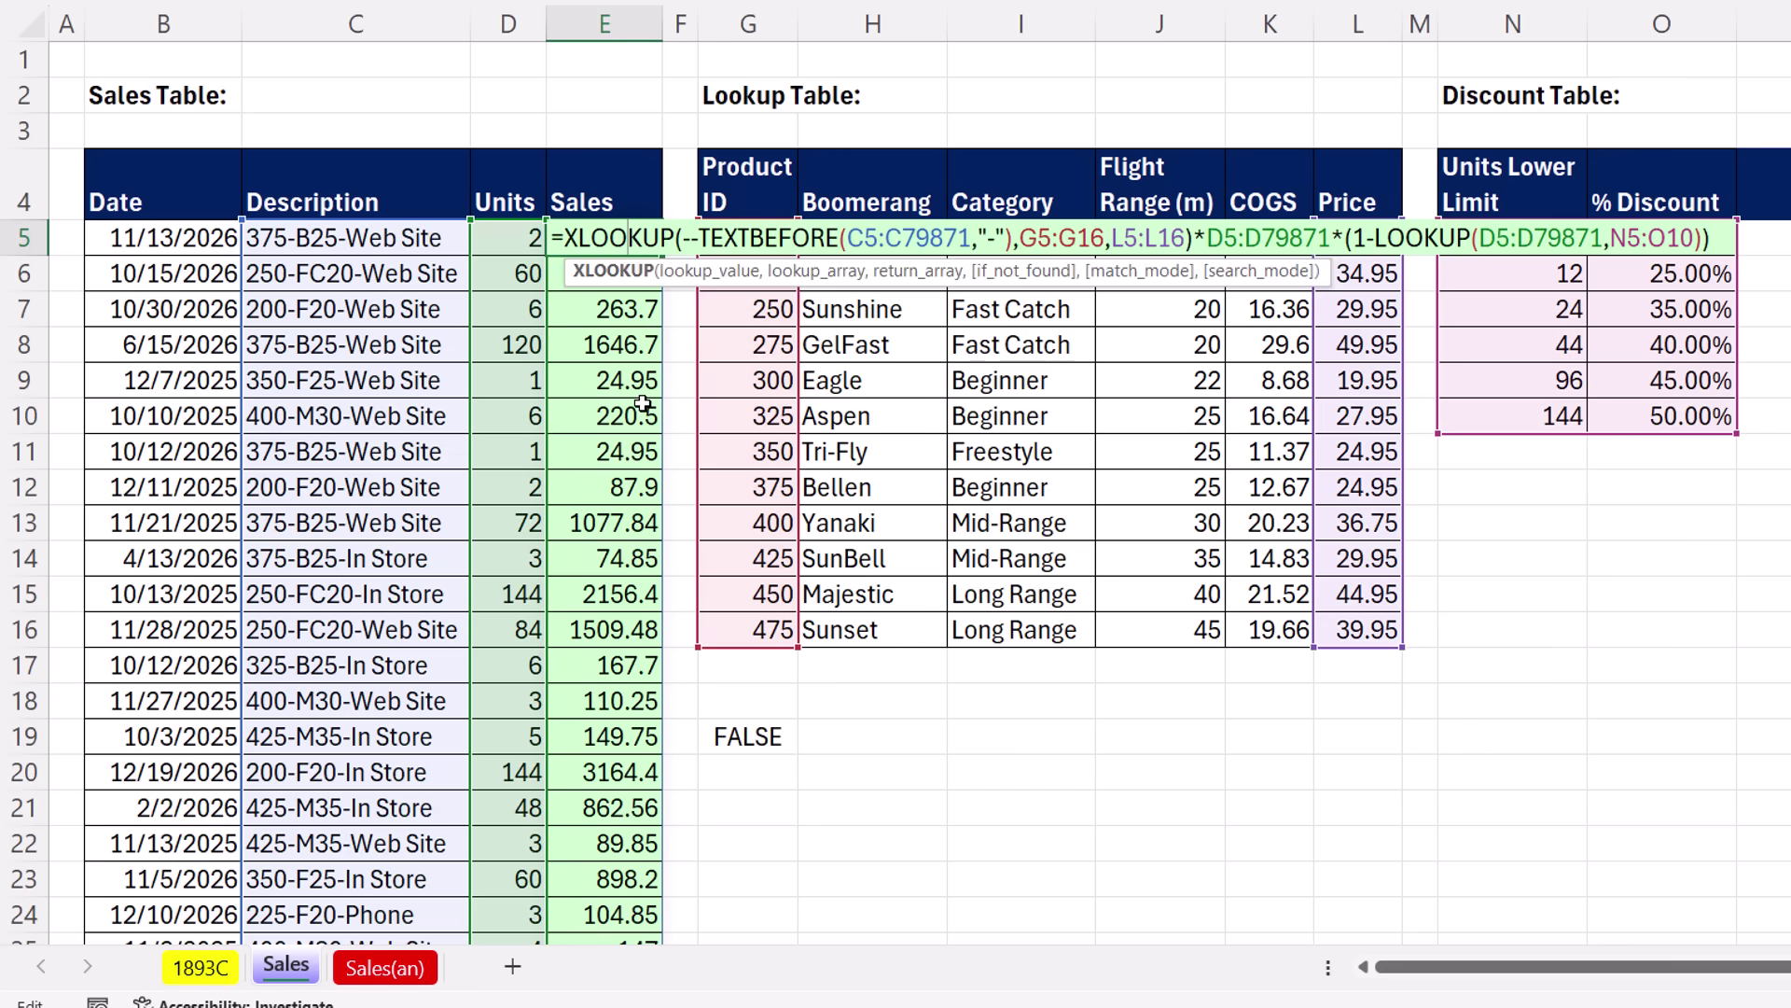